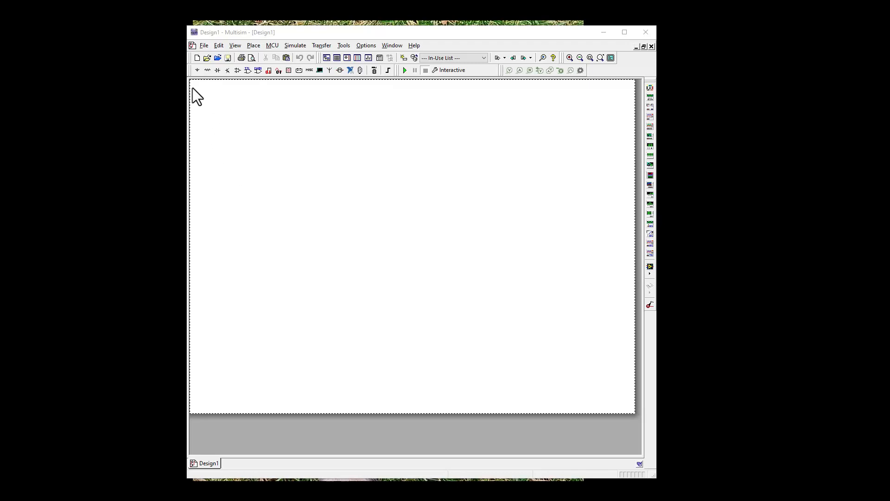
- Place a 1k resistor from the Basic group's RESISTOR family in the upper-left area of the schematic
click(208, 71)
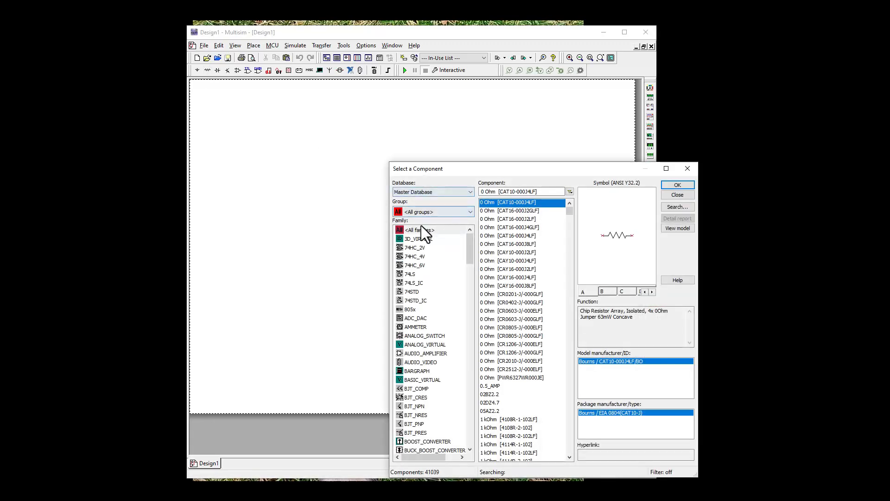
click(424, 213)
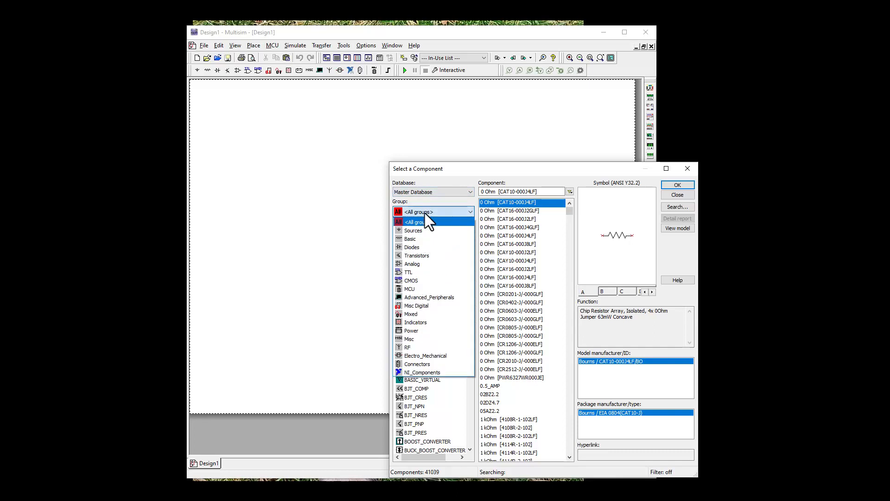
click(423, 238)
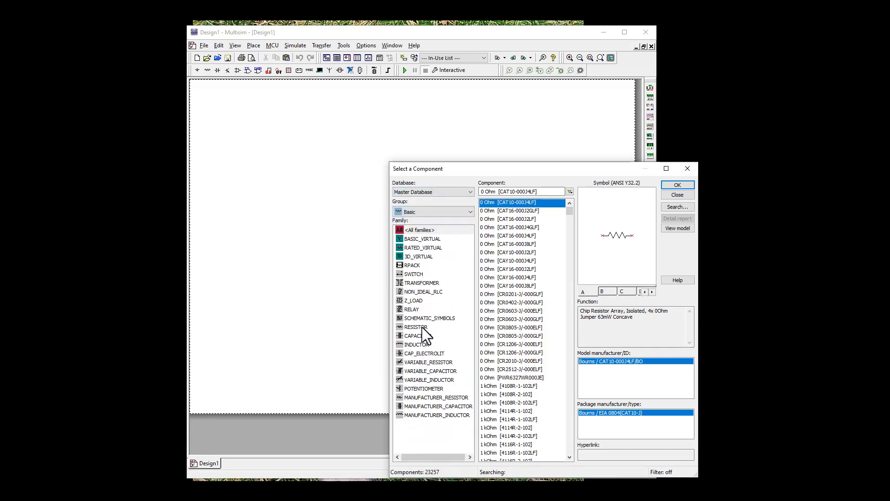
click(408, 326)
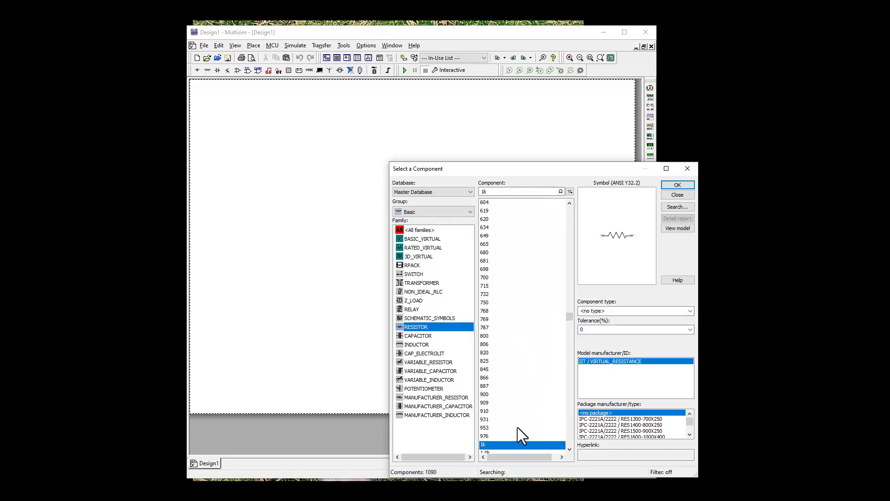
click(686, 187)
click(249, 108)
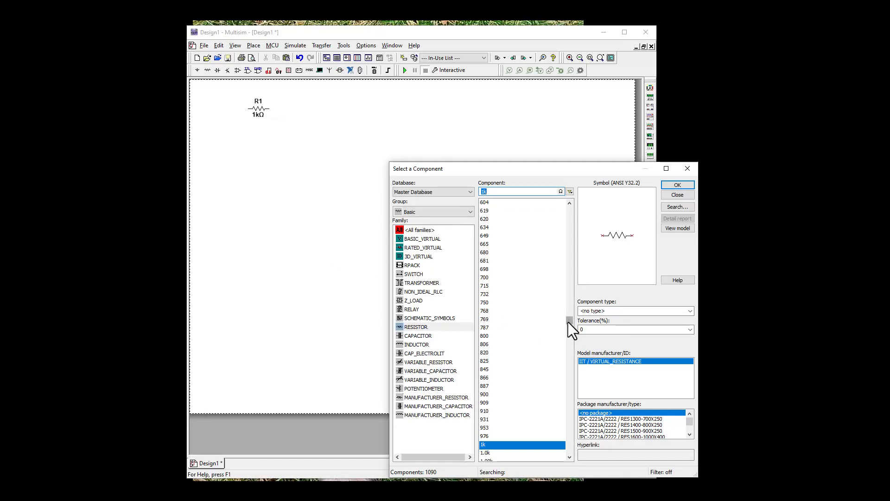
- Place a 10k resistor directly below the 1k resistor
drag(569, 321, 566, 355)
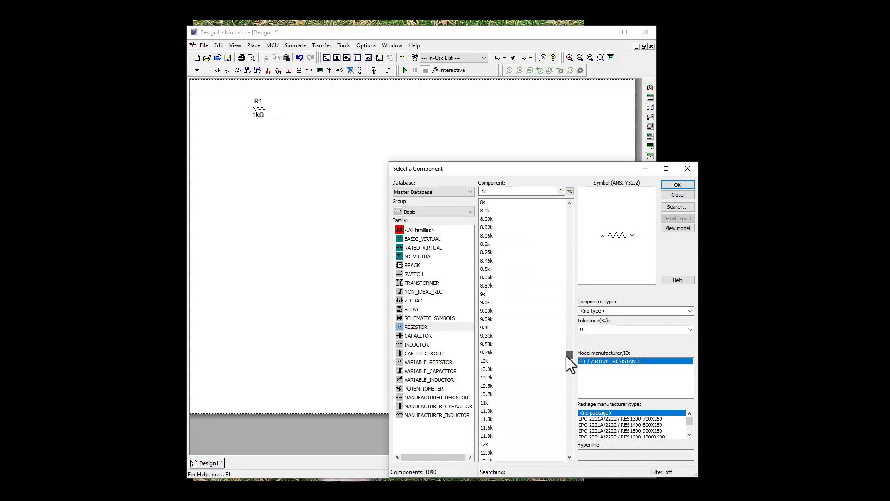
click(507, 360)
click(677, 186)
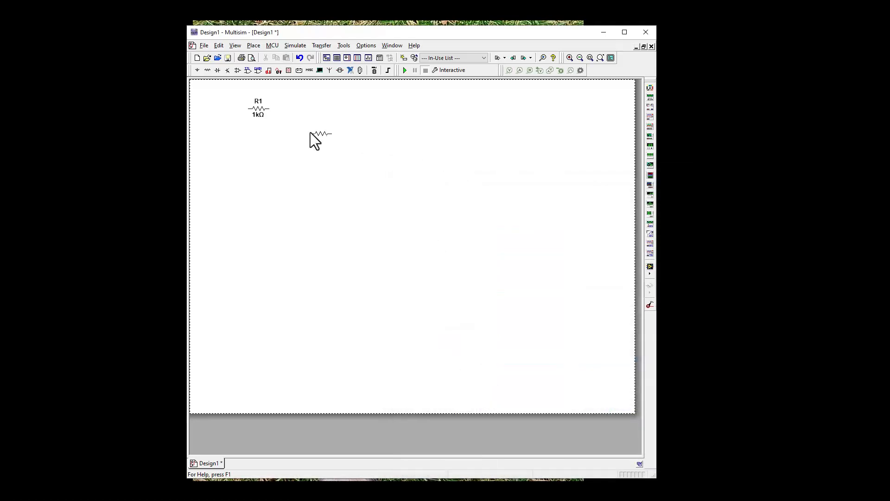
click(249, 127)
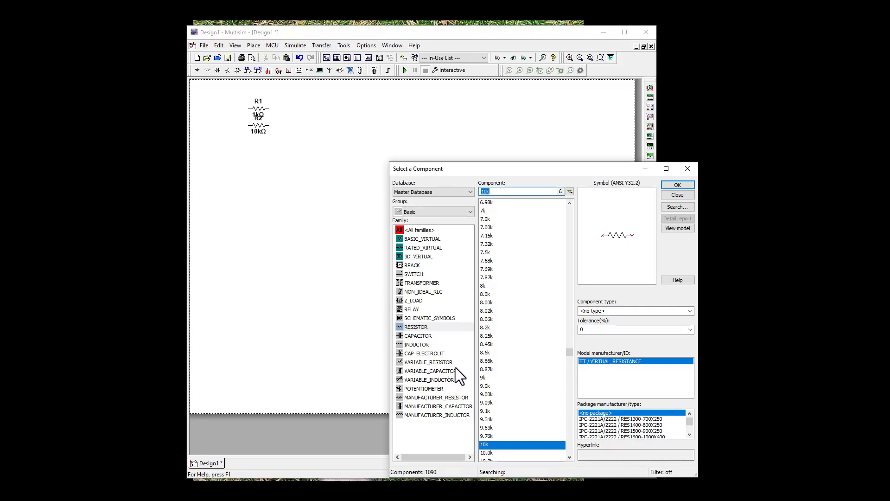
- Place a 1P1S transformer below the resistors and a 1P1S_TAPPED transformer beside it
click(418, 282)
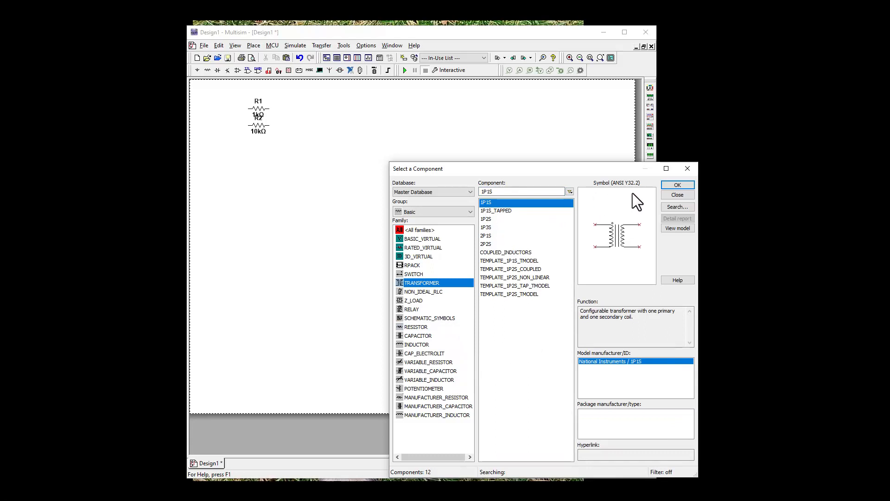
click(685, 185)
click(245, 188)
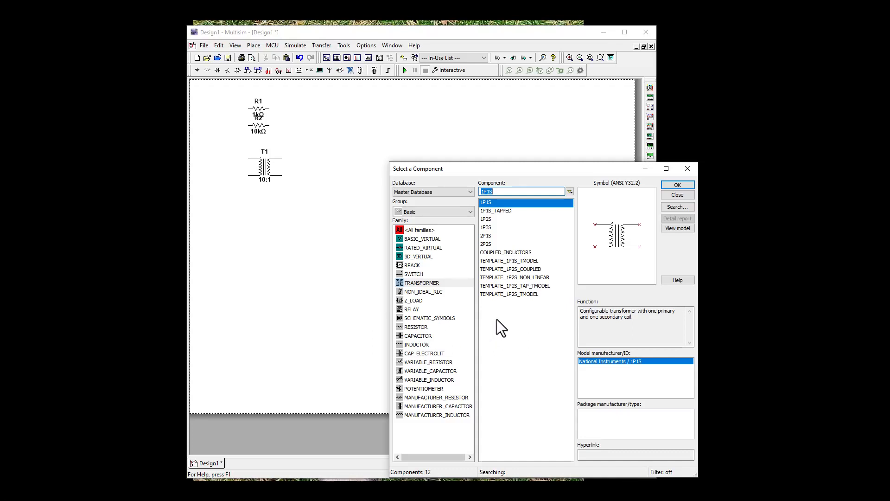
click(491, 211)
click(676, 185)
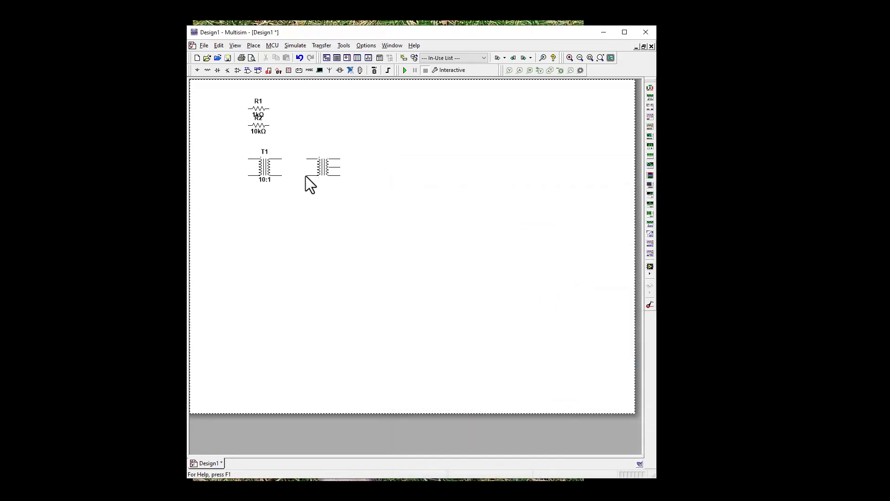
click(305, 176)
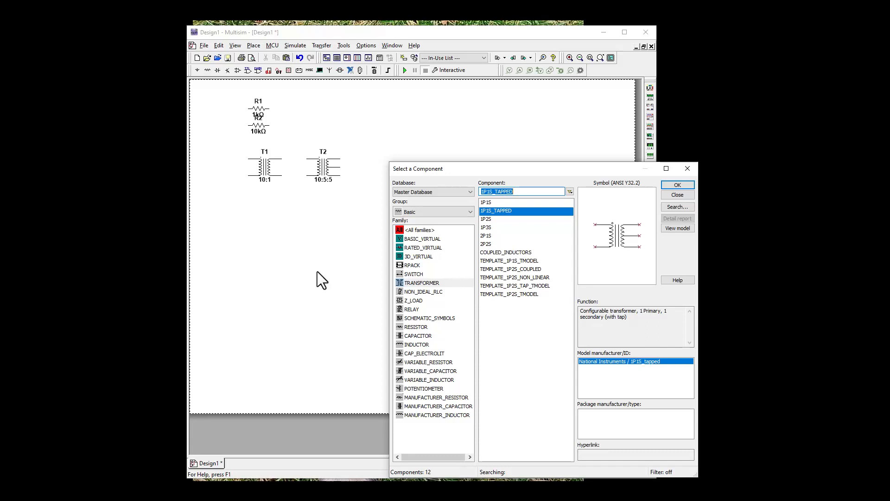
click(688, 169)
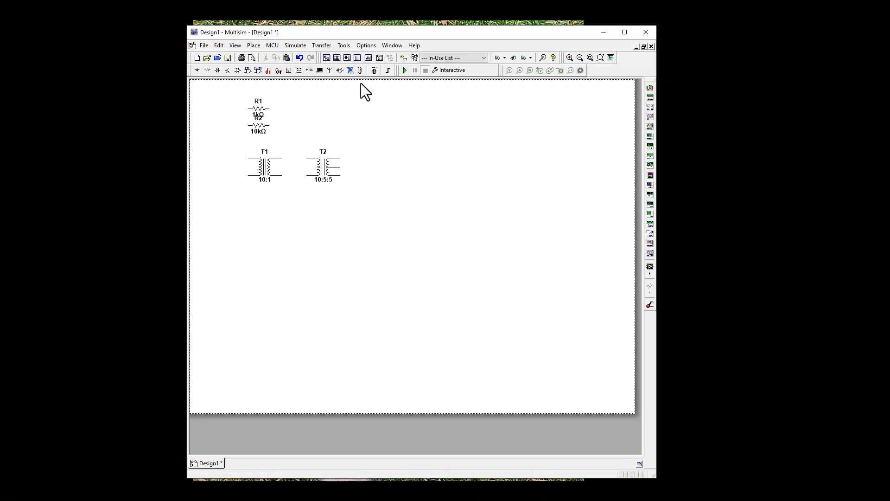
- Place an AC_POWER source from the Sources group to the left of the resistors
click(205, 71)
click(419, 211)
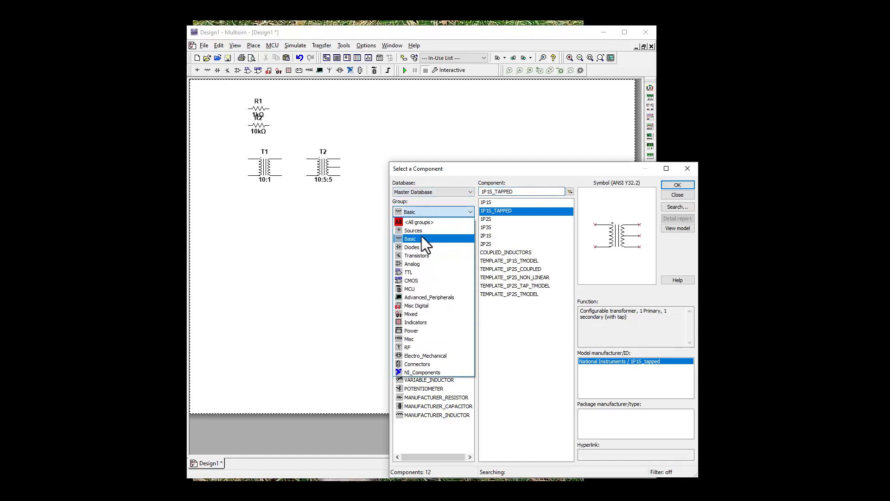
click(420, 231)
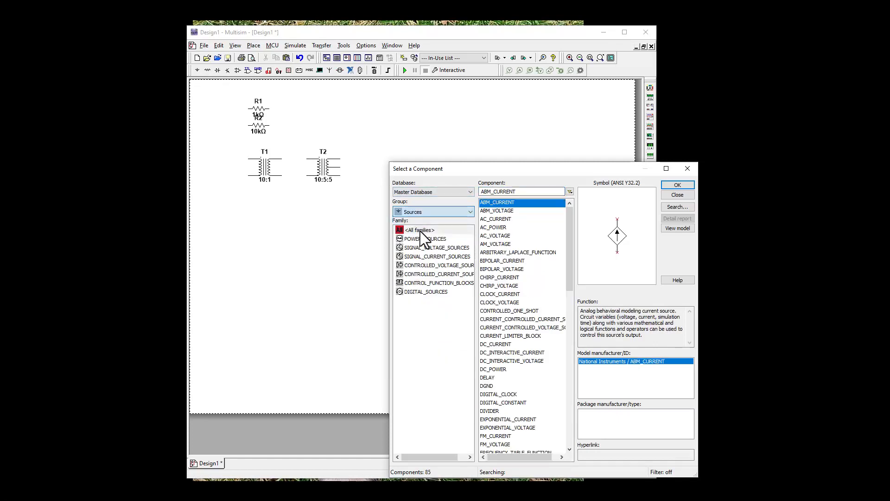
click(498, 227)
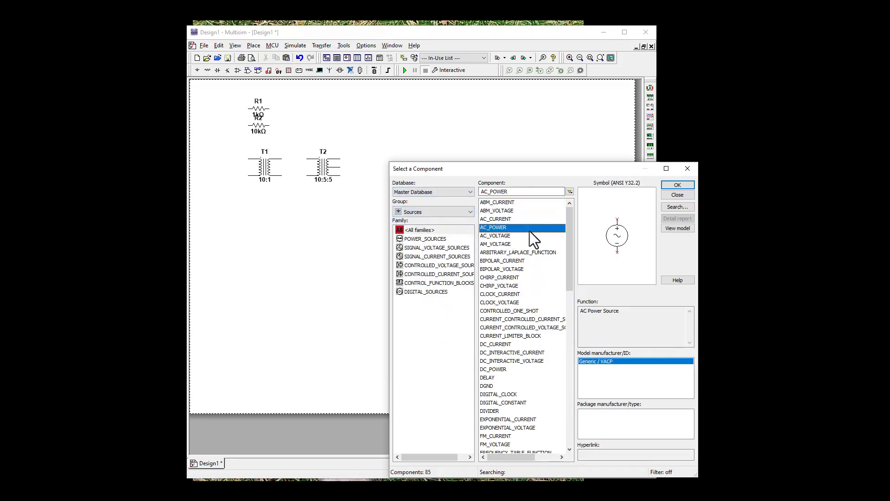
click(669, 186)
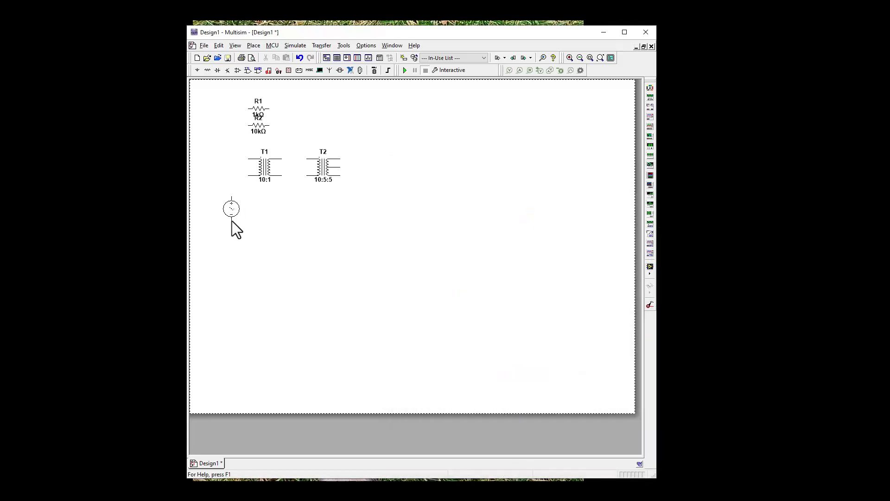
click(216, 144)
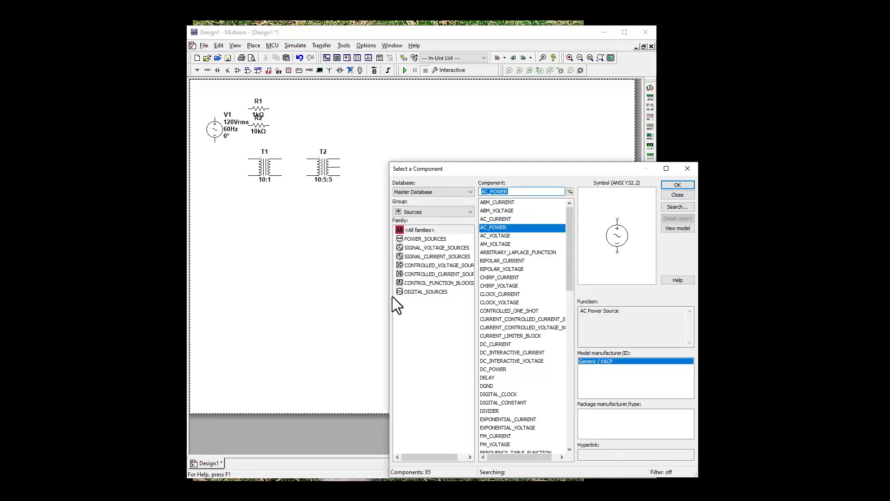
click(688, 169)
- Add a multimeter to the right of the resistors and a Tektronix oscilloscope beside it
click(649, 88)
click(351, 128)
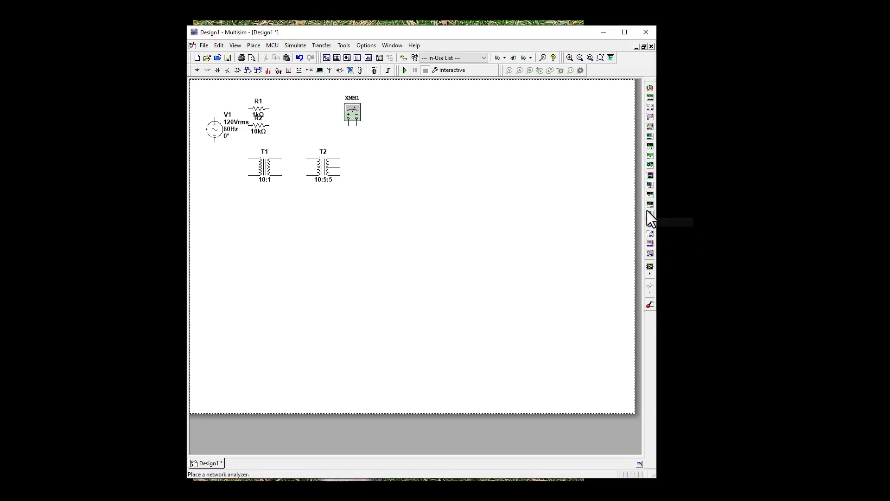
click(650, 253)
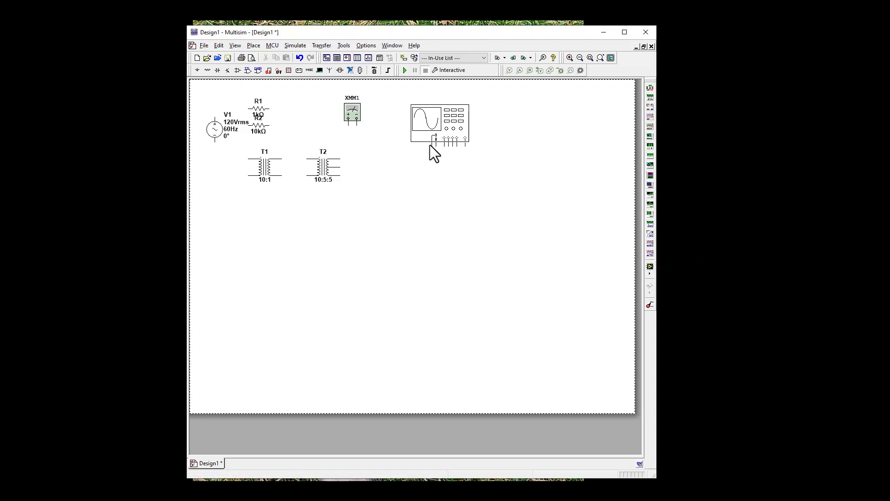
click(429, 145)
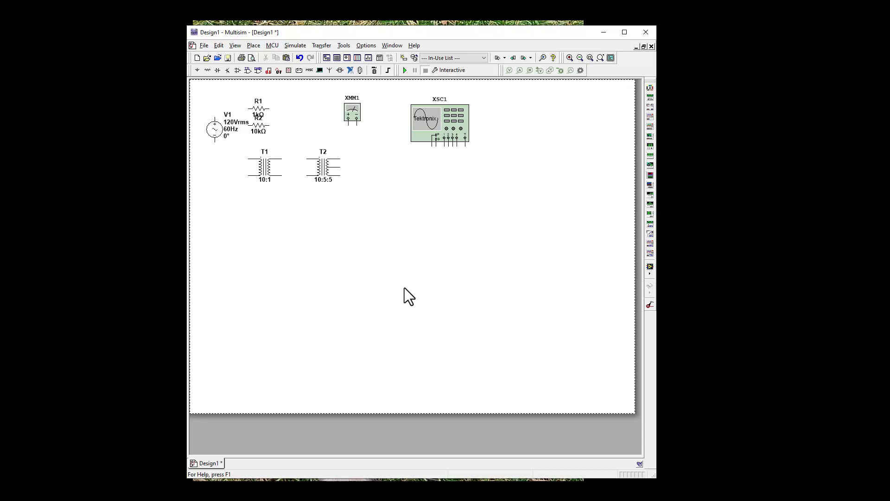
click(258, 175)
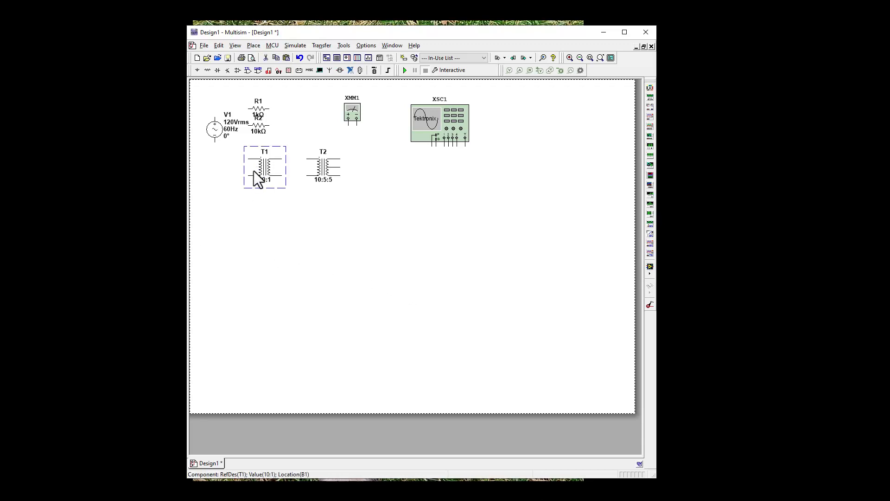
click(318, 238)
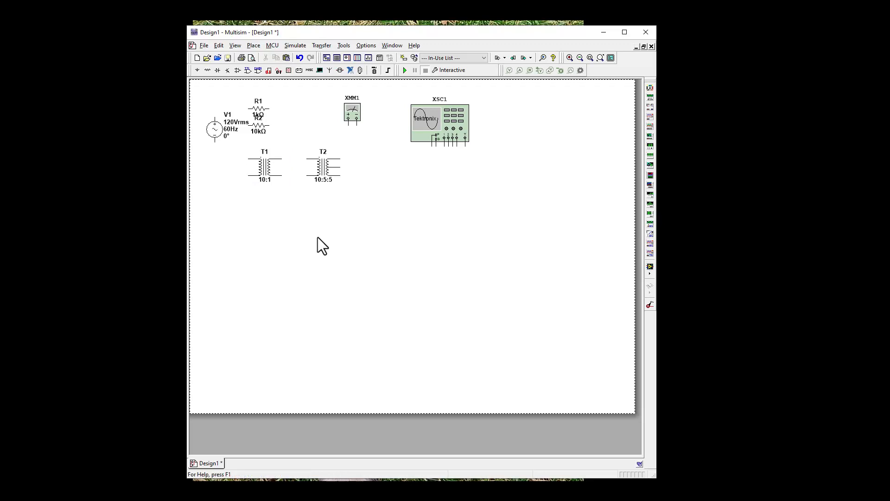
- Start saving the design under a new name and select the Design1 part of the file name
click(203, 46)
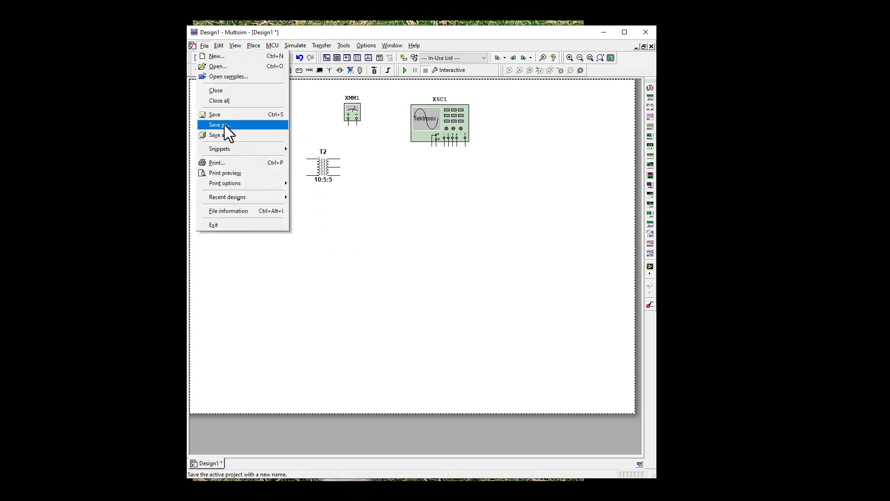
click(225, 124)
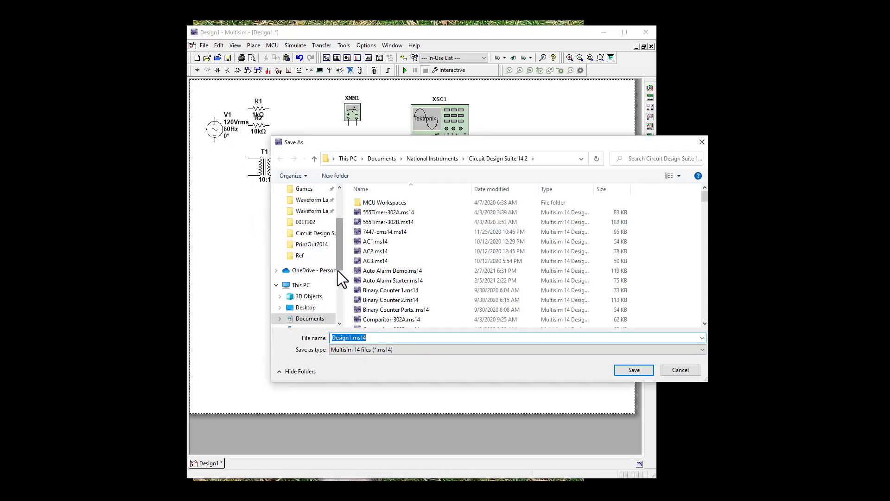
double_click(351, 338)
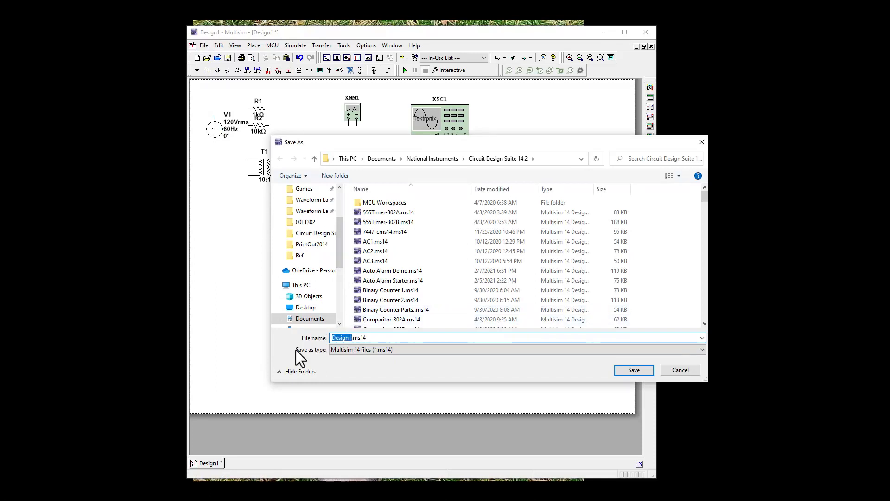
text(STARTER reCTIFIER)
key(BackSpace)
key(BackSpace)
key(BackSpace)
key(BackSpace)
key(BackSpace)
key(BackSpace)
key(BackSpace)
key(BackSpace)
key(BackSpace)
key(BackSpace)
key(BackSpace)
key(BackSpace)
key(BackSpace)
key(BackSpace)
key(BackSpace)
key(BackSpace)
key(BackSpace)
key(BackSpace)
- Name the file Starter Rectifier -322 and save it
text(Starter Rectifier -322)
key(Tab)
click(634, 370)
- Move transformer T1 below T2 and the AC source V1 down to the left of the transformers
drag(274, 165, 329, 225)
drag(219, 127, 238, 241)
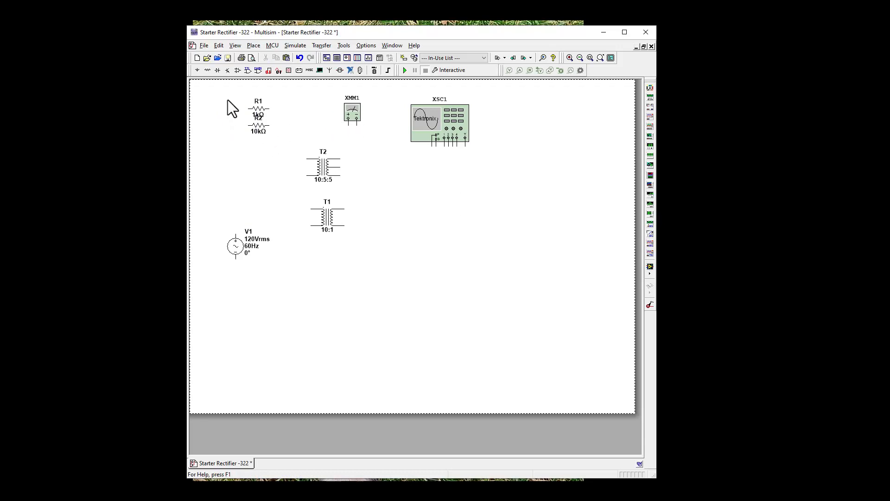
- Place a GROUND symbol from the Sources group's POWER_SOURCES family directly below the AC source
click(206, 70)
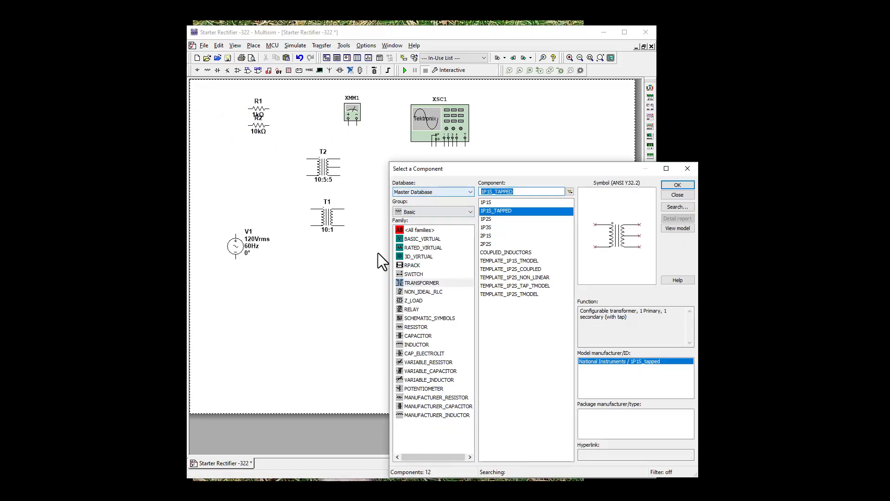
click(416, 240)
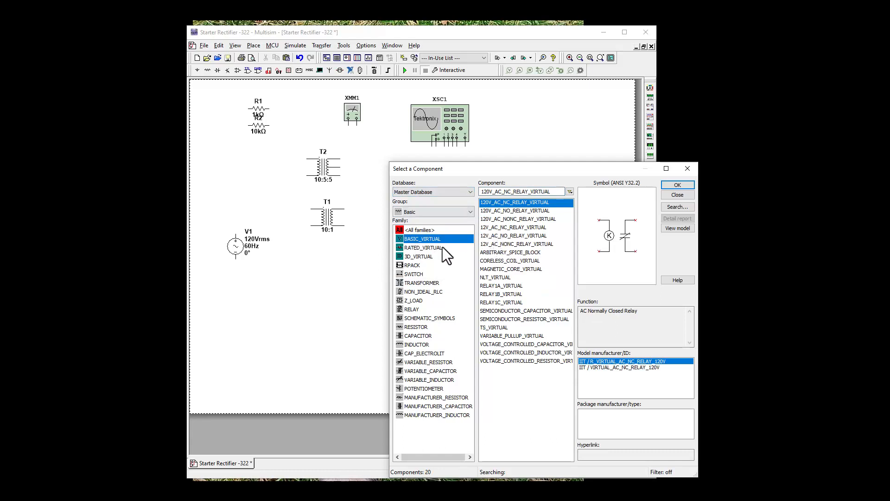
click(423, 248)
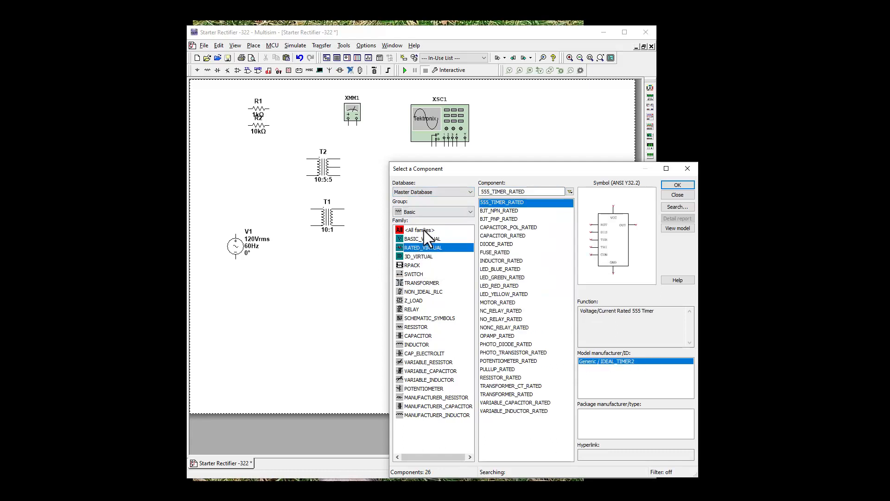
click(423, 230)
click(419, 215)
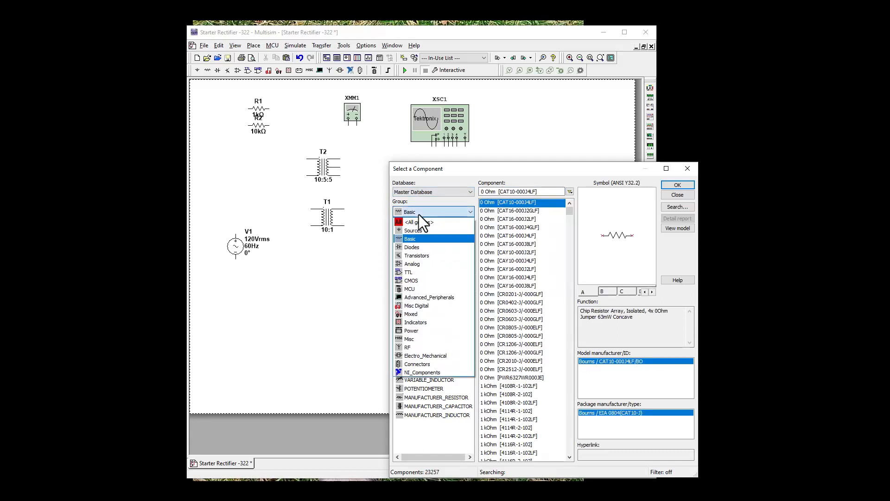
click(419, 222)
click(428, 212)
click(419, 230)
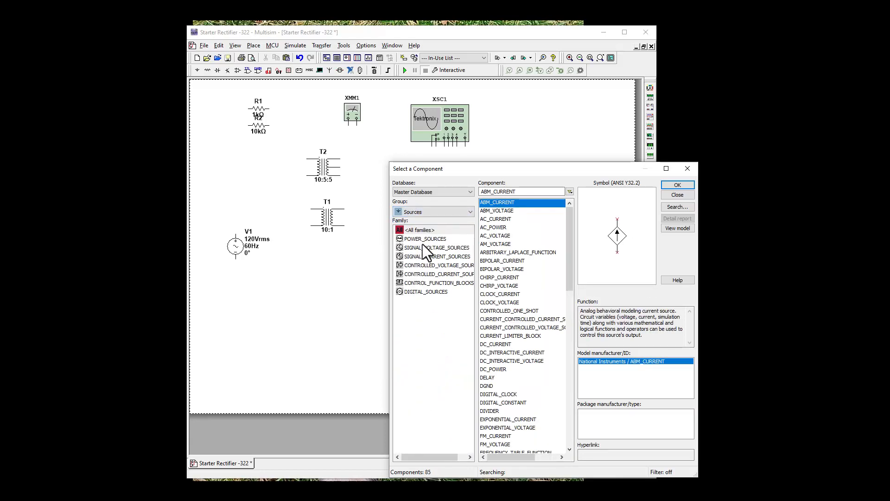
click(419, 240)
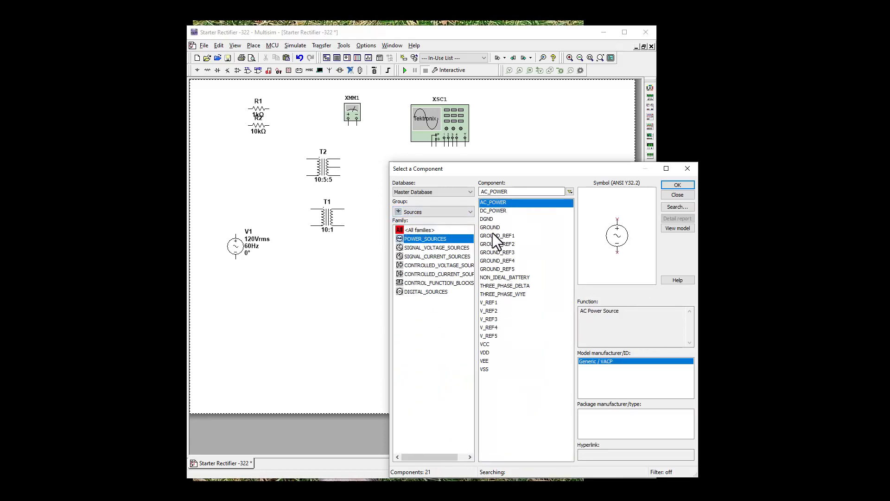
click(488, 227)
click(670, 185)
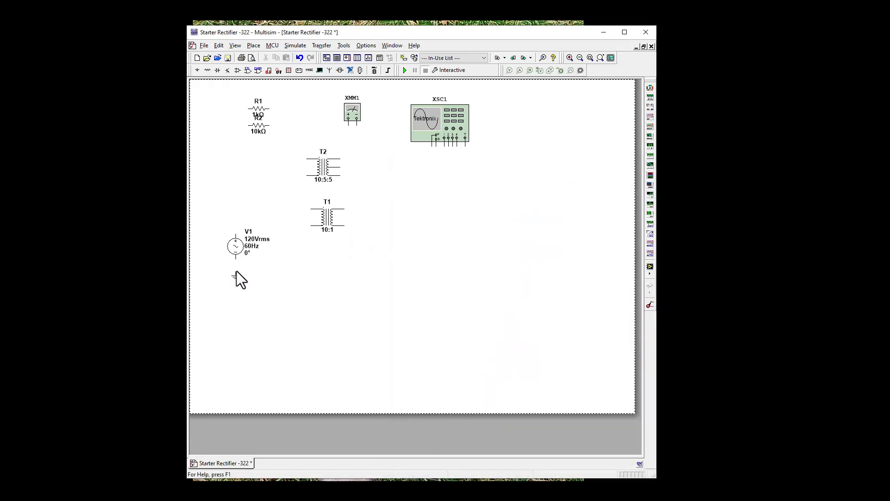
click(237, 271)
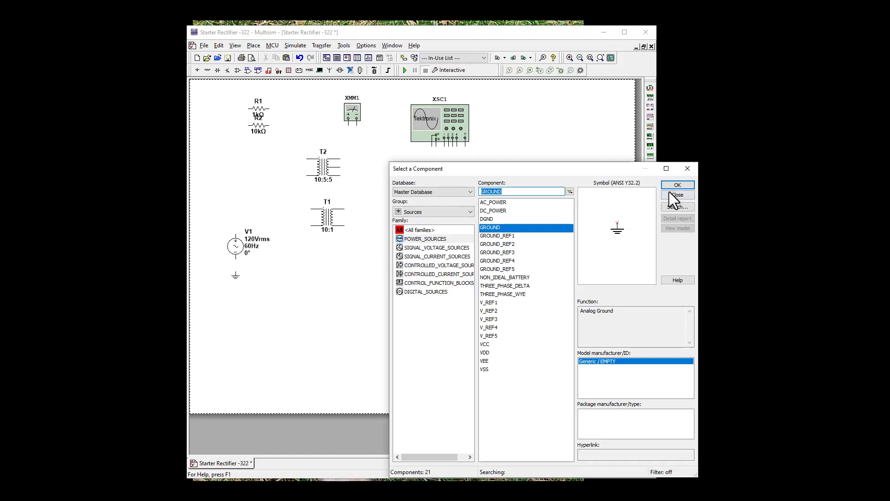
- Place a second GROUND symbol below transformer T1 and end the component placement
click(680, 194)
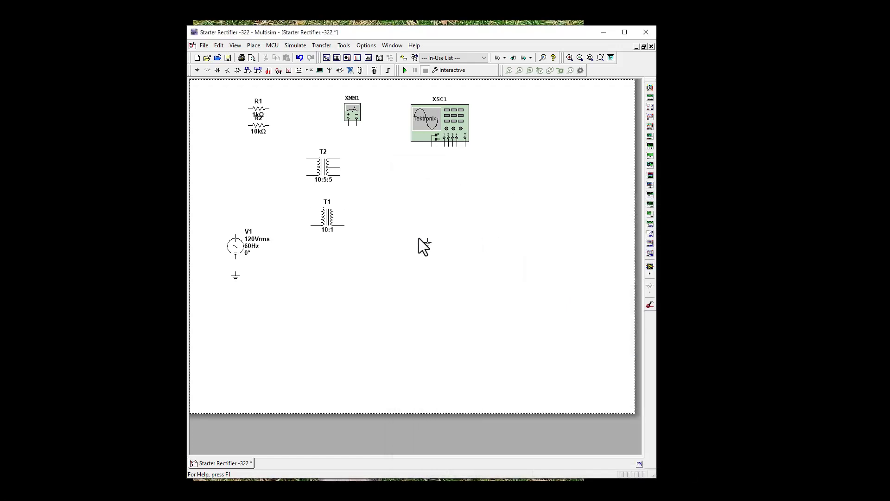
click(364, 262)
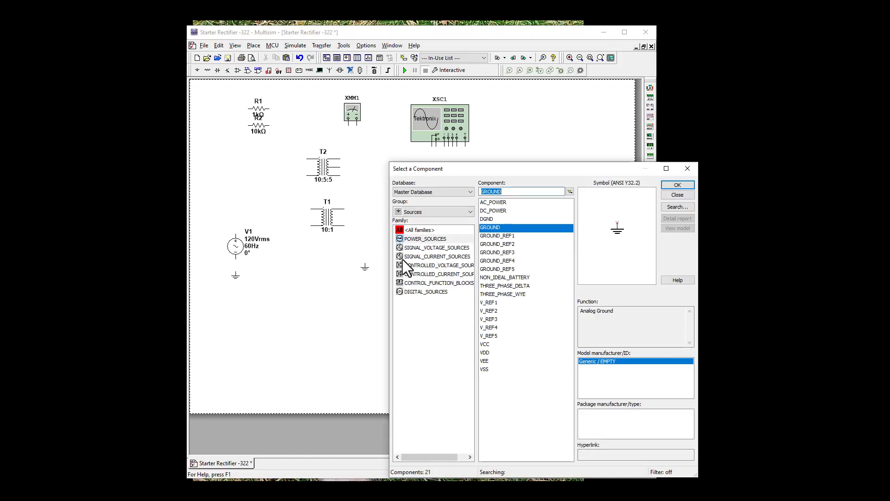
click(681, 185)
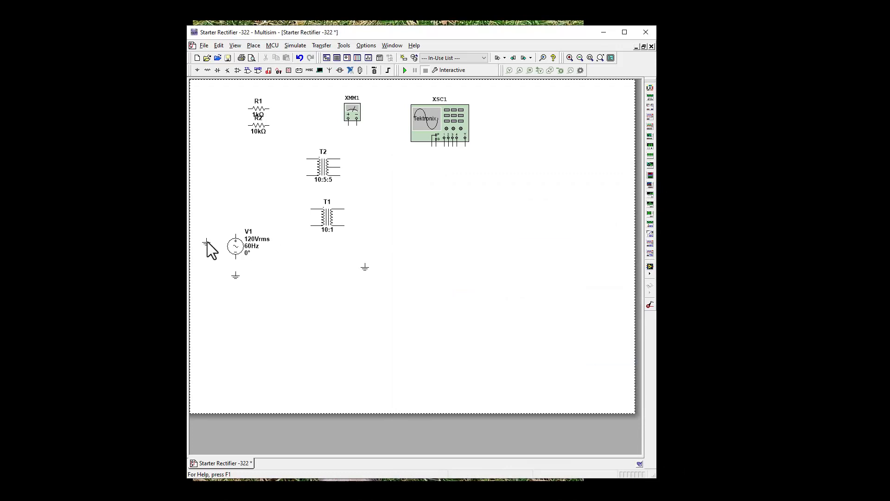
click(232, 272)
key(Escape)
- Wire V1 between its ground and T1's upper primary terminal, and connect the lower primary terminal to the second ground placed below it
click(236, 273)
click(235, 255)
click(237, 223)
click(311, 209)
click(295, 267)
click(310, 225)
click(294, 262)
- Move the 10 kΩ resistor R2 to the right of transformer T1 and rotate it 90° clockwise
drag(263, 136, 383, 232)
right_click(382, 221)
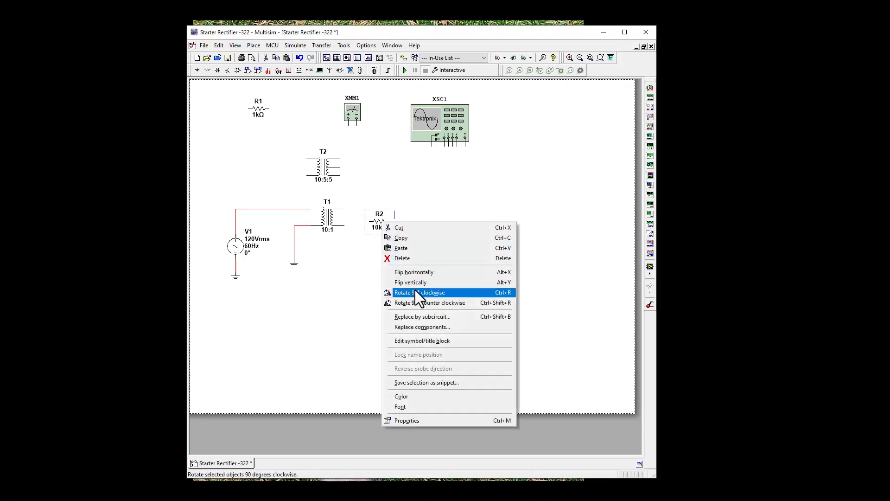
click(415, 291)
- Wire resistor R2 across the upper and lower secondary terminals of transformer T1
click(378, 209)
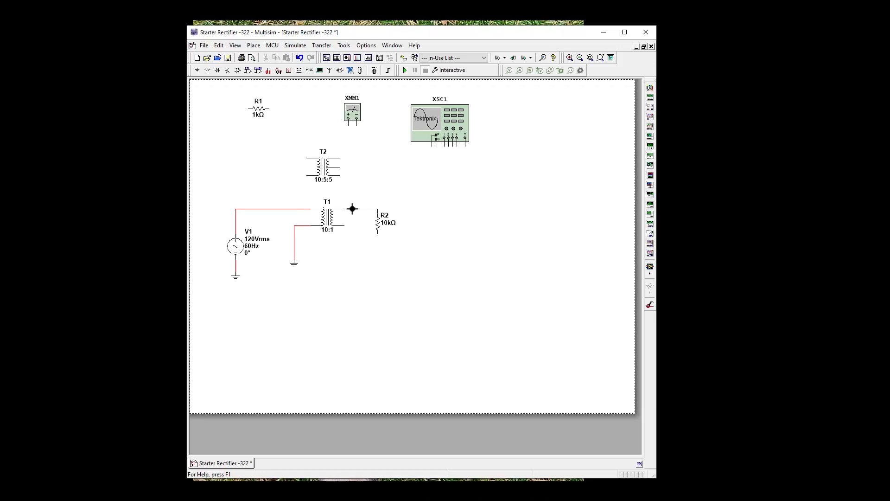
click(344, 209)
click(377, 236)
click(344, 226)
- Move oscilloscope XSC1 down and connect a copy of the ground symbol directly below its ground terminal
drag(439, 124, 448, 183)
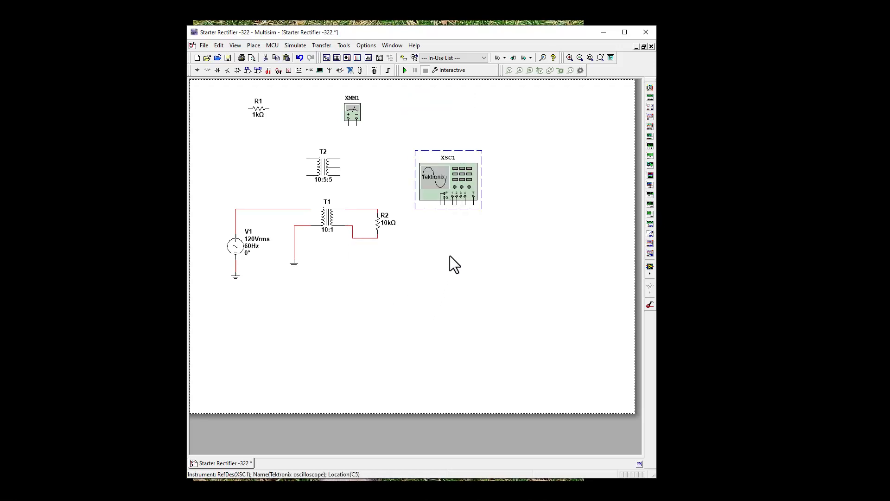
right_click(296, 265)
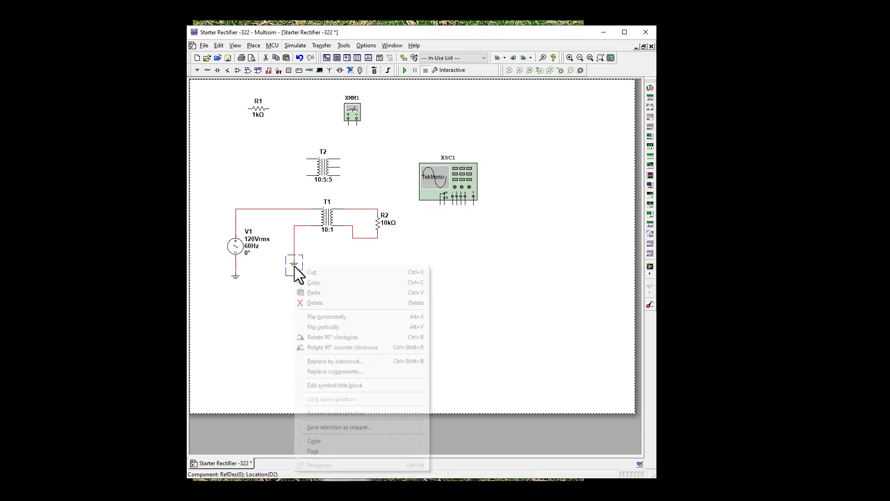
click(324, 282)
right_click(443, 221)
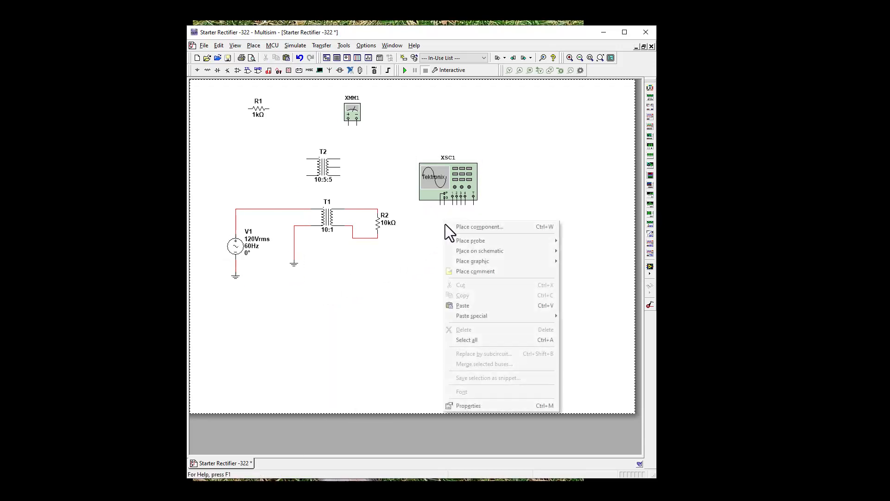
click(463, 302)
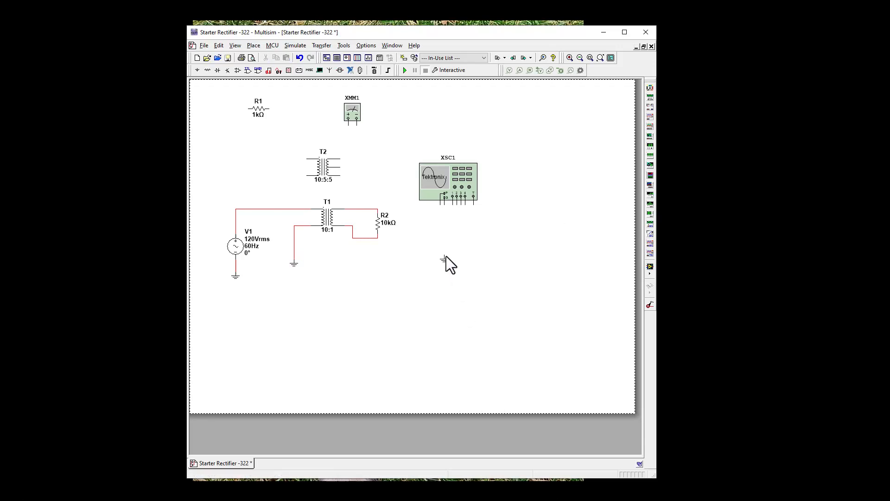
click(444, 213)
click(444, 213)
click(445, 204)
- Wire oscilloscope channel 1 to the line between V1 and T1's primary, and channel 2 to the upper secondary line
click(453, 203)
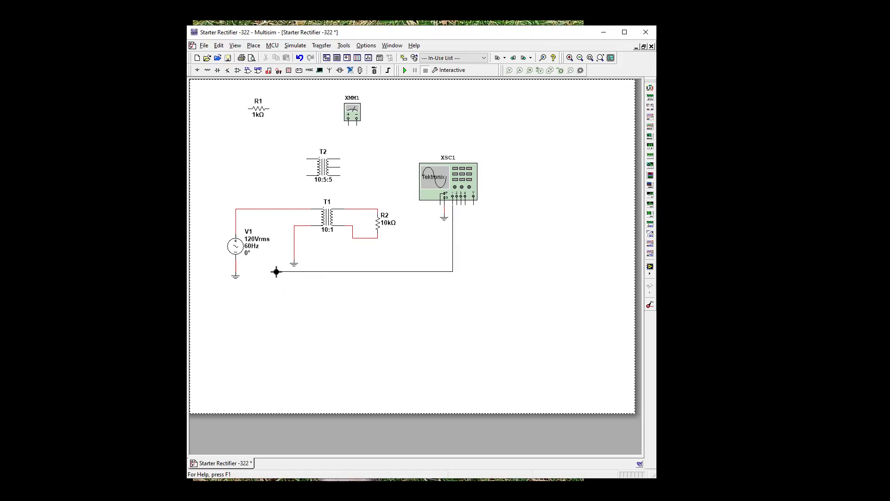
click(264, 283)
click(270, 209)
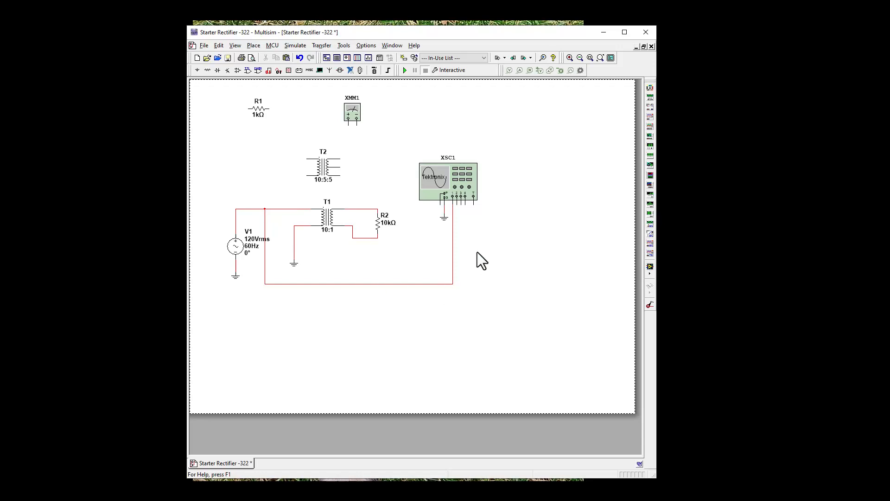
click(457, 204)
key(Escape)
click(365, 209)
- Move multimeter XMM1 to the left of T2 and wire its positive terminal to the upper primary line
drag(353, 123, 275, 165)
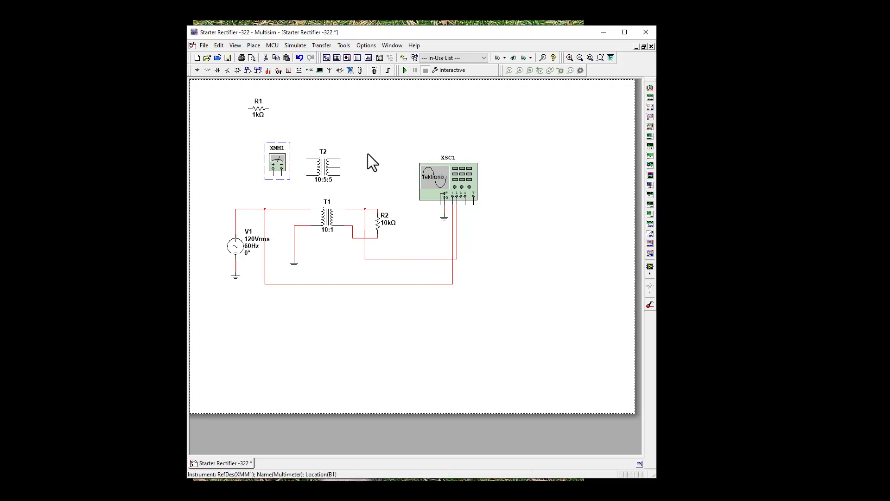
click(238, 190)
click(273, 172)
click(268, 208)
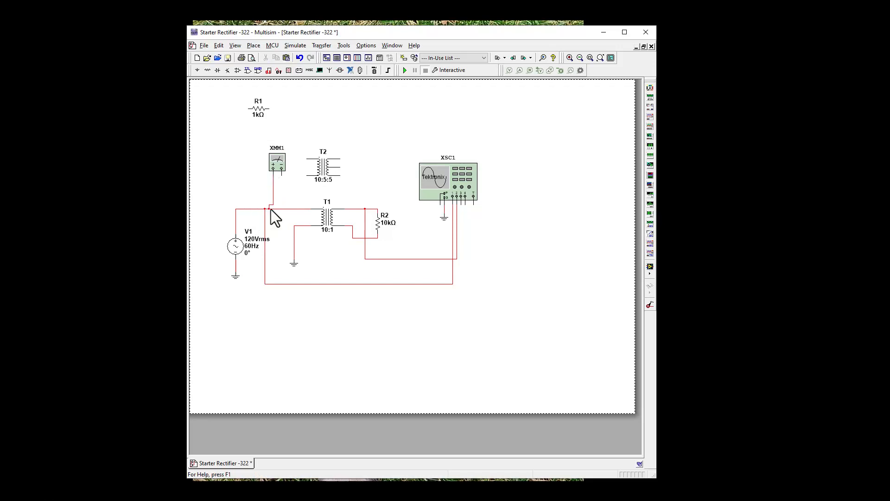
- Copy multimeter XMM1 and paste the copy to the right of T2, above the secondary line
right_click(274, 163)
click(287, 178)
right_click(365, 154)
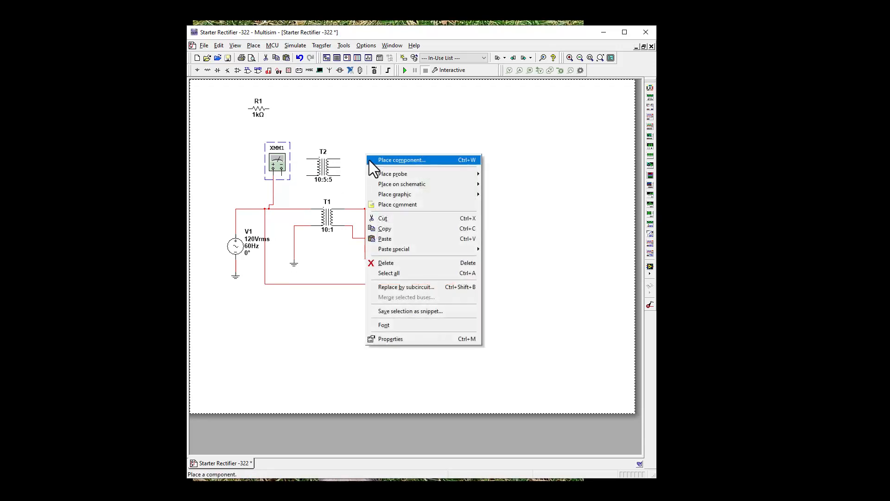
click(385, 237)
click(364, 170)
- Delete the unused 10:5:5 transformer T2 and the 1 kΩ resistor R1
click(326, 183)
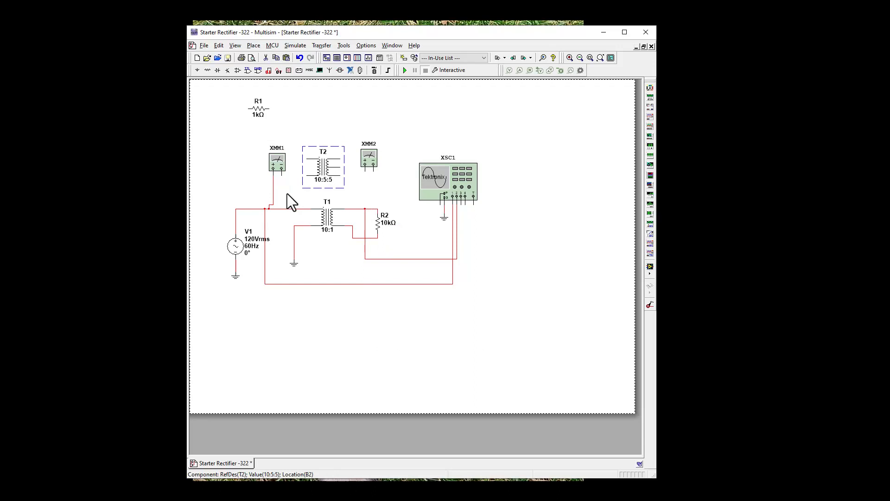
key(Delete)
click(258, 111)
key(Delete)
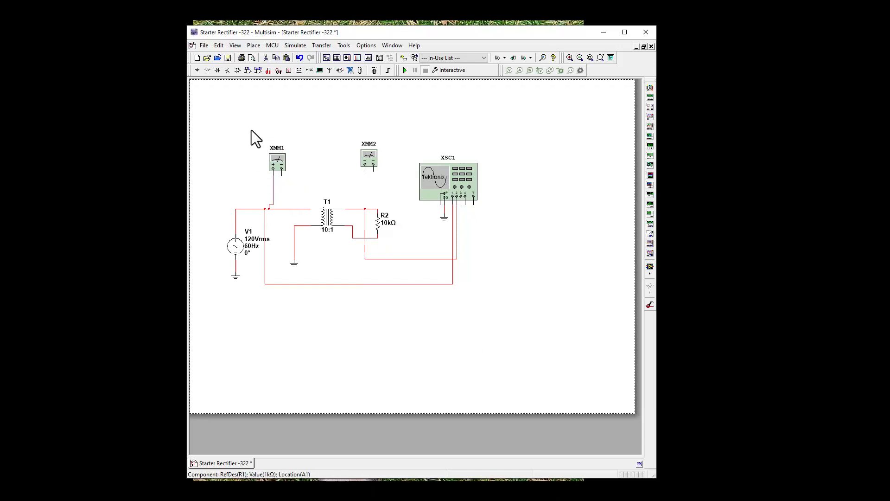
- Wire XMM2's positive terminal to T1's upper secondary line and shift XMM1 slightly left to straighten its wire
click(365, 170)
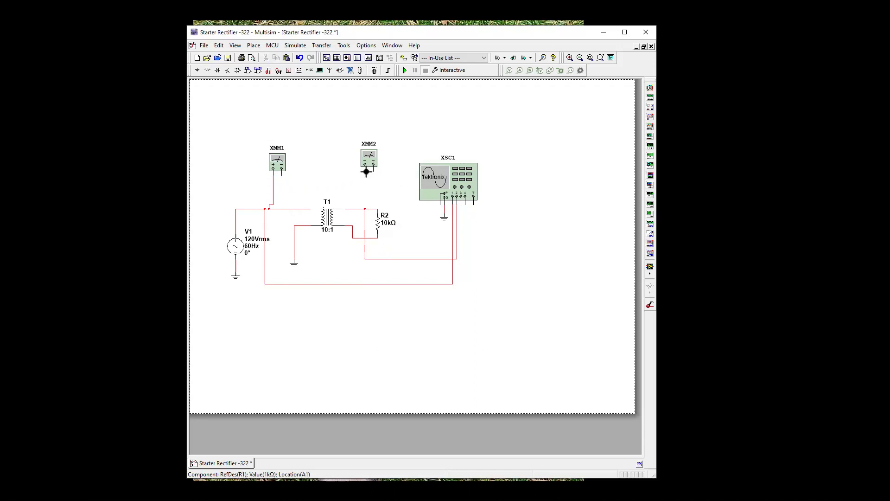
click(366, 208)
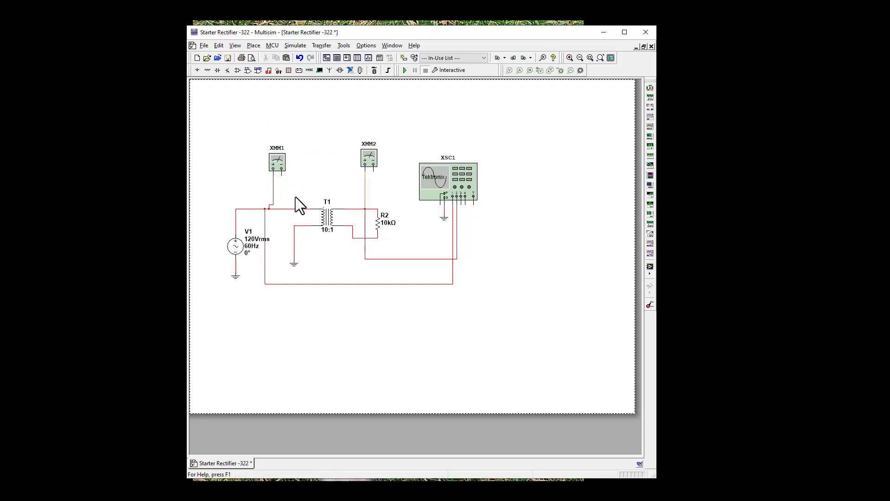
click(276, 166)
drag(274, 166, 274, 166)
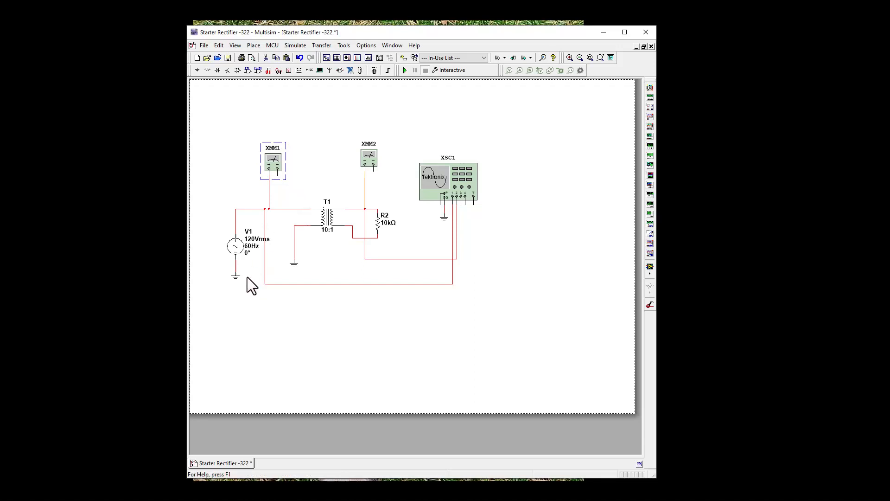
- Copy the ground symbol under V1 and paste one below the negative terminal of each multimeter, XMM1 and XMM2
right_click(232, 280)
click(246, 297)
click(277, 185)
right_click(279, 186)
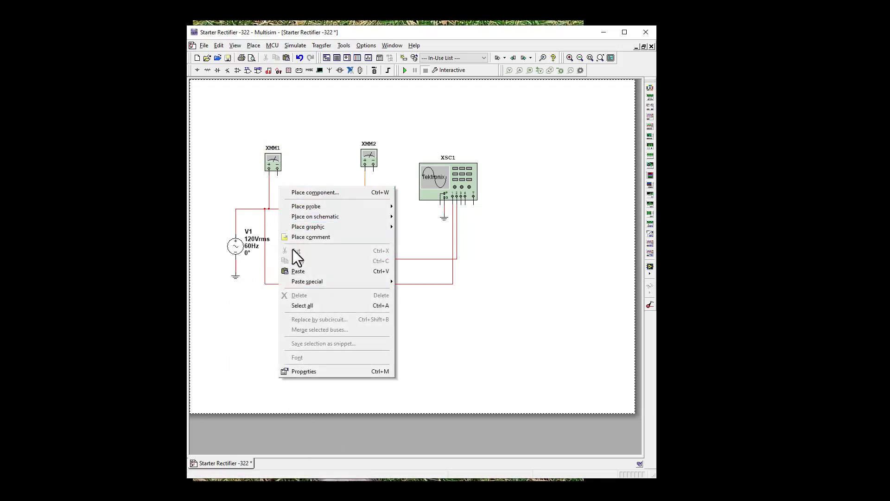
click(294, 271)
click(277, 185)
right_click(376, 187)
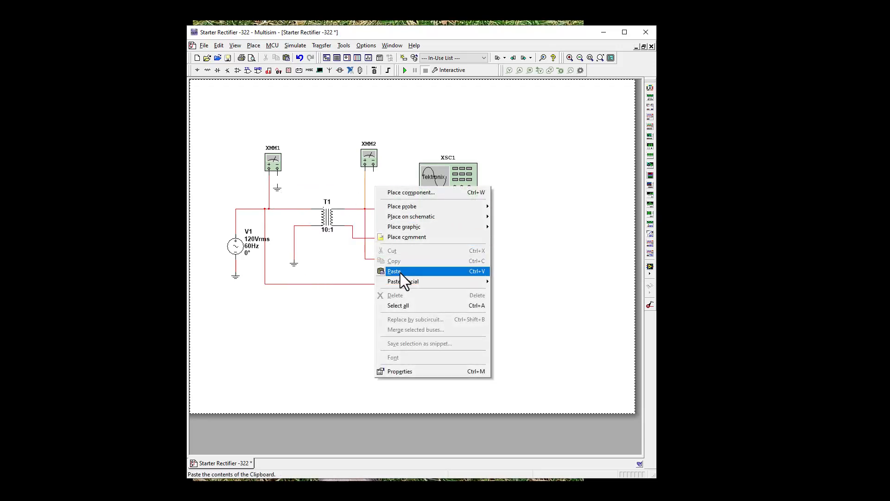
click(401, 270)
click(374, 183)
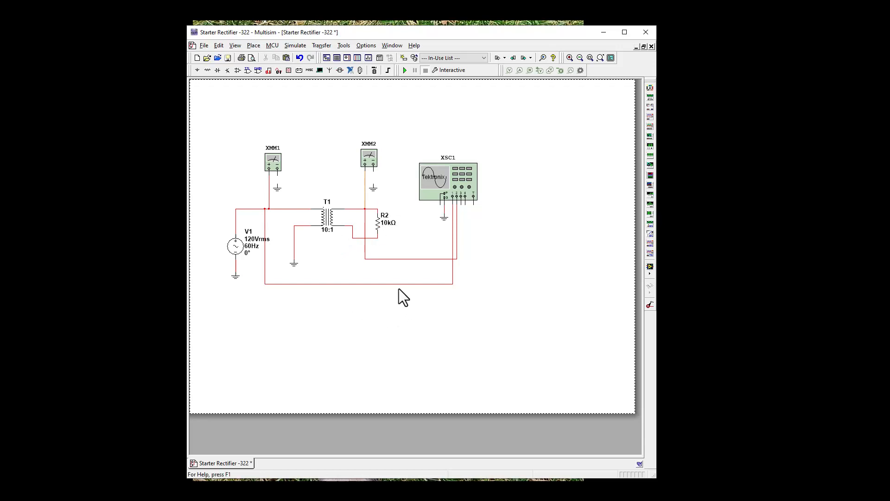
- Paste another ground symbol below T1's secondary side and wire it to the lower secondary line
right_click(350, 268)
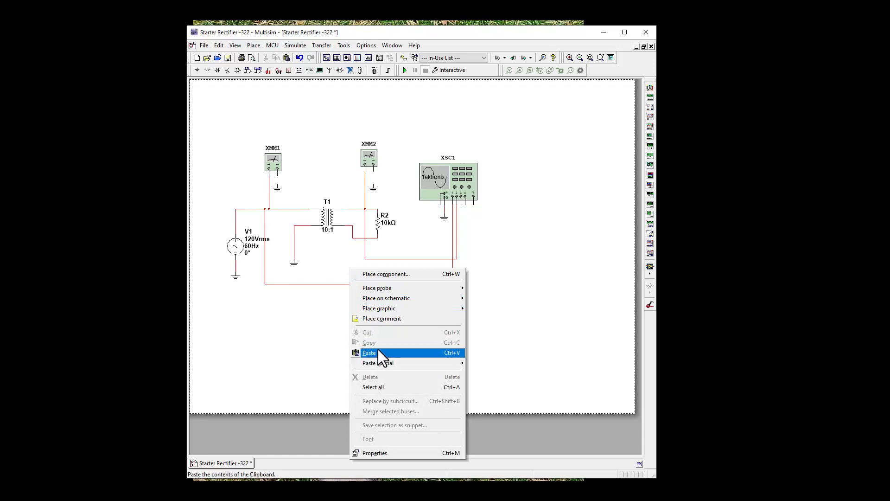
click(378, 352)
click(350, 257)
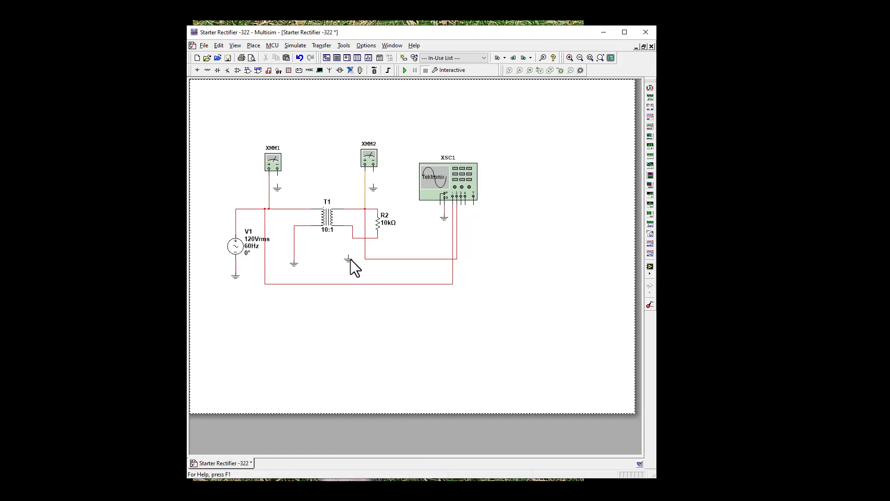
click(348, 256)
click(353, 240)
- Run the simulation, set multimeter XMM1 to AC voltage, and move its readout window below the circuit
click(403, 70)
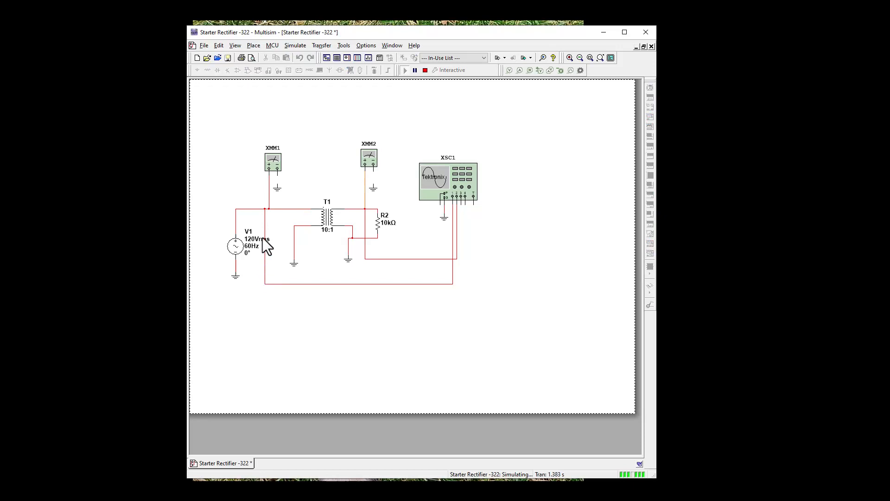
double_click(269, 168)
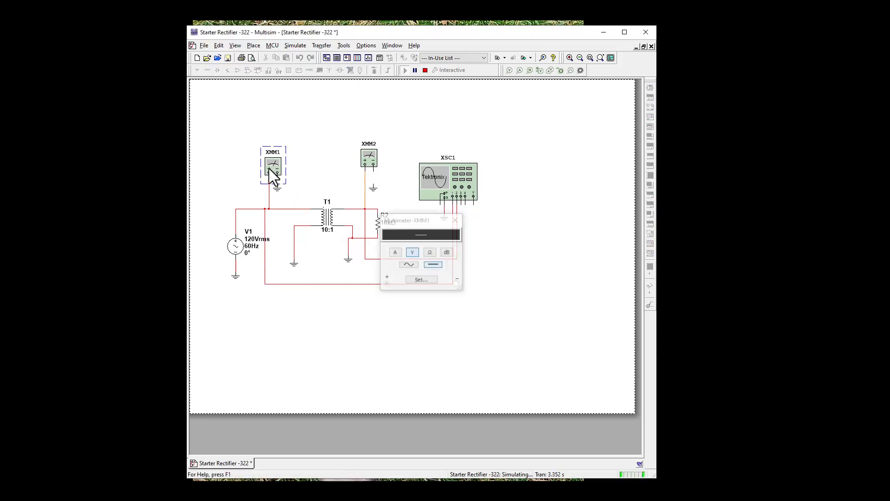
click(408, 264)
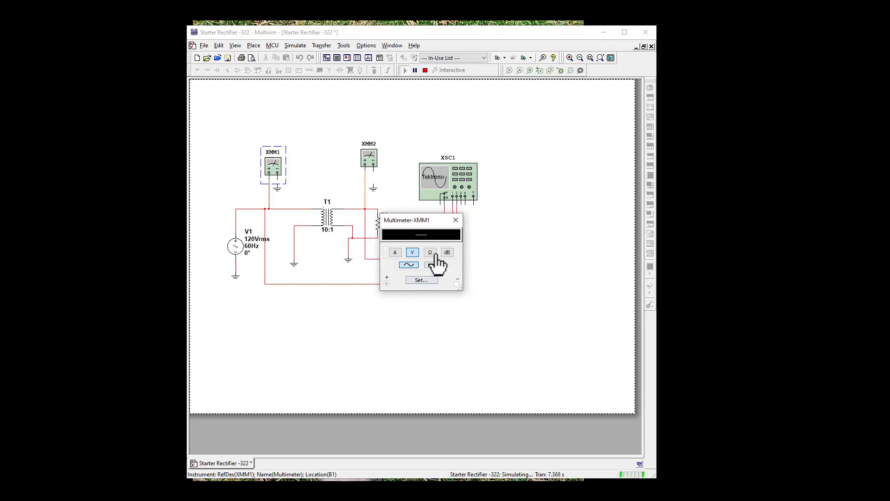
drag(440, 224, 373, 281)
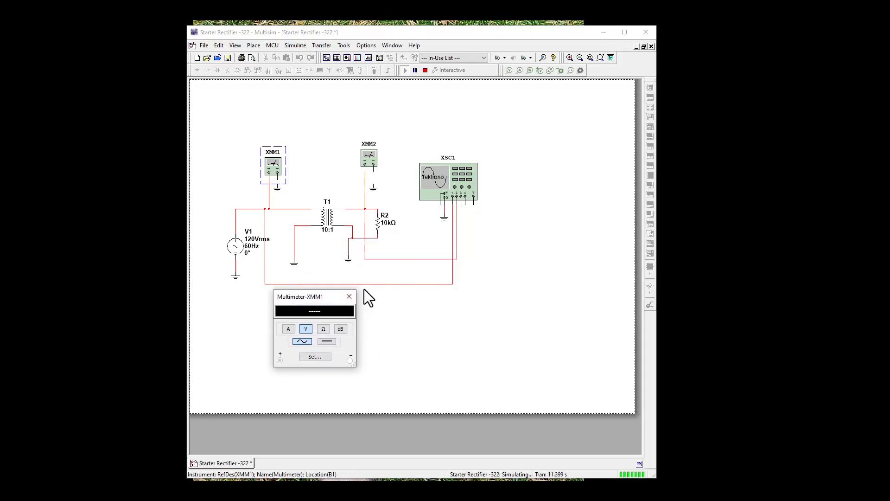
- Open multimeter XMM2, set it to AC voltage, and place its readout window beside XMM1's
double_click(369, 157)
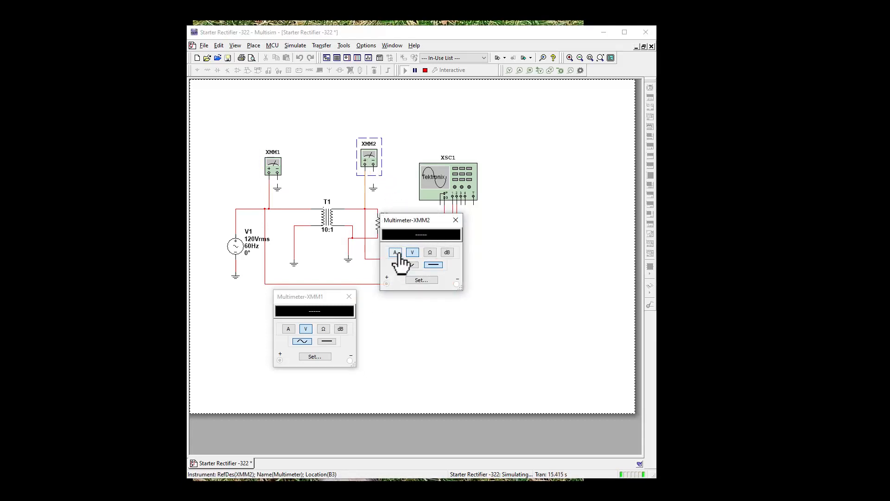
click(409, 265)
drag(431, 225, 421, 306)
- Open oscilloscope XSC1 clear of the circuit, power it on, and set channel 1 to 100 V per division
double_click(450, 192)
drag(423, 178, 653, 107)
click(494, 252)
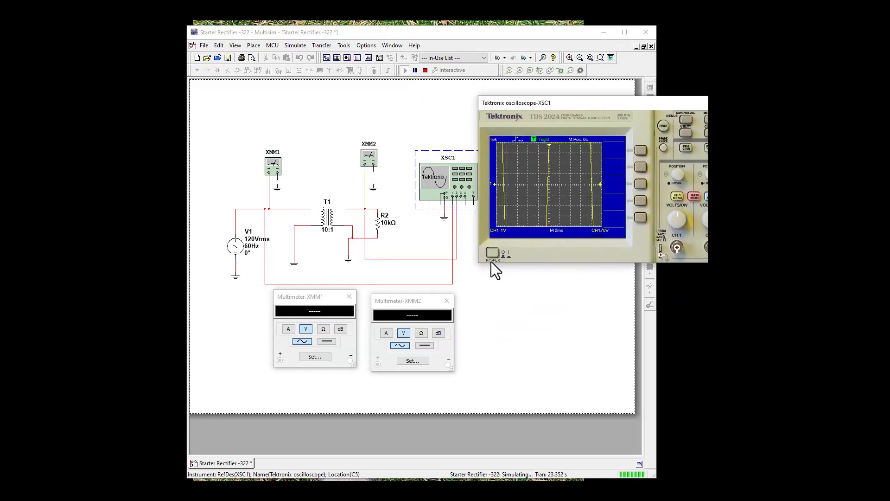
scroll(676, 216, down, 6)
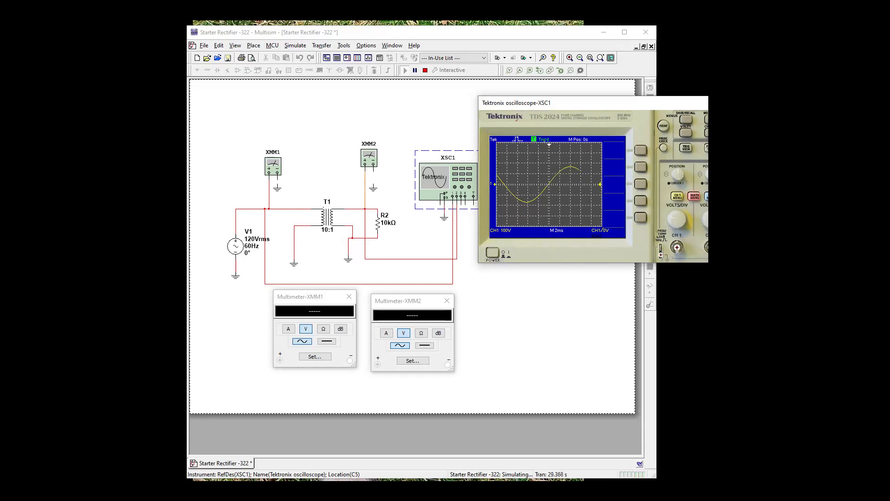
- Display oscilloscope channel 2 at 5 V per division and set the time base to 5 ms per division
drag(576, 101, 385, 51)
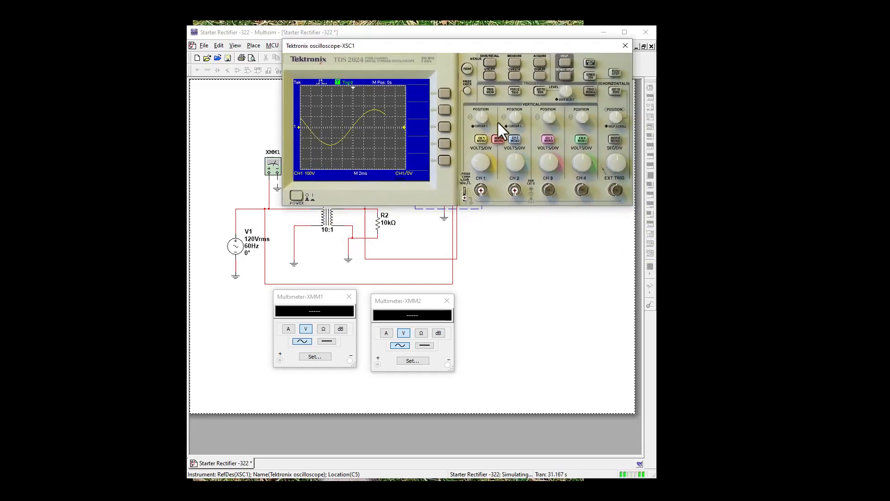
click(515, 140)
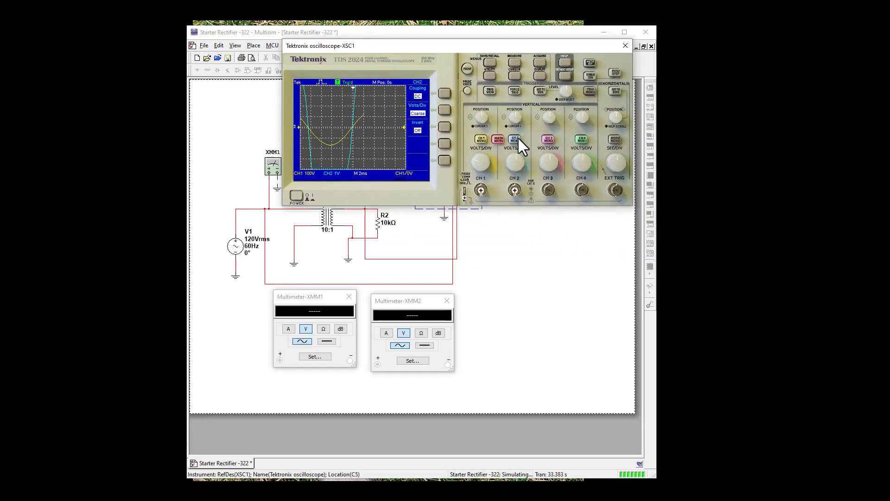
click(515, 154)
mouse_move(507, 170)
mouse_down()
mouse_move(524, 152)
mouse_move(516, 150)
mouse_up()
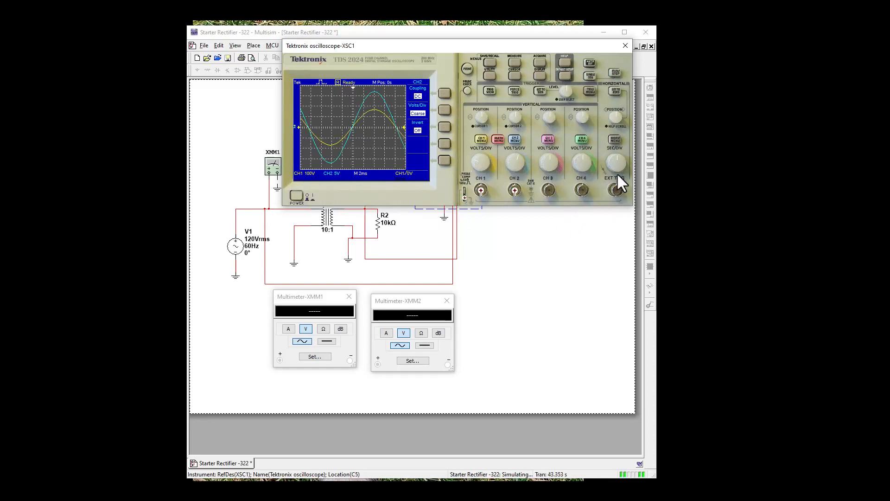
click(617, 155)
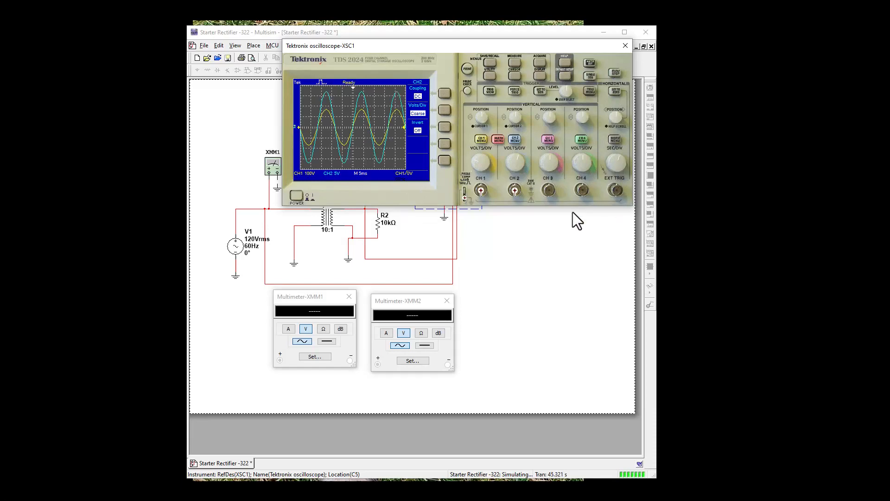
- Capture a single acquisition on oscilloscope XSC1 and move its window down over the circuit
mouse_move(439, 45)
mouse_down()
mouse_move(463, 113)
mouse_move(569, 157)
mouse_move(621, 80)
mouse_move(610, 67)
mouse_move(435, 53)
mouse_up()
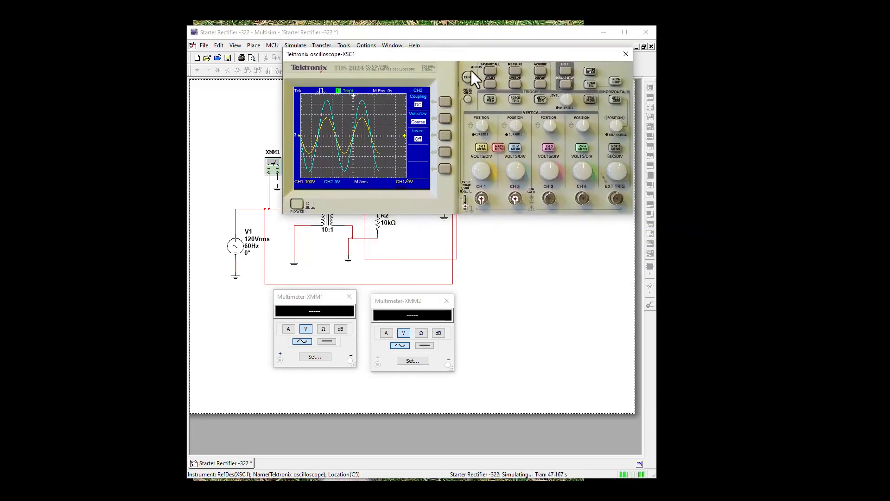
click(591, 82)
drag(393, 60, 387, 132)
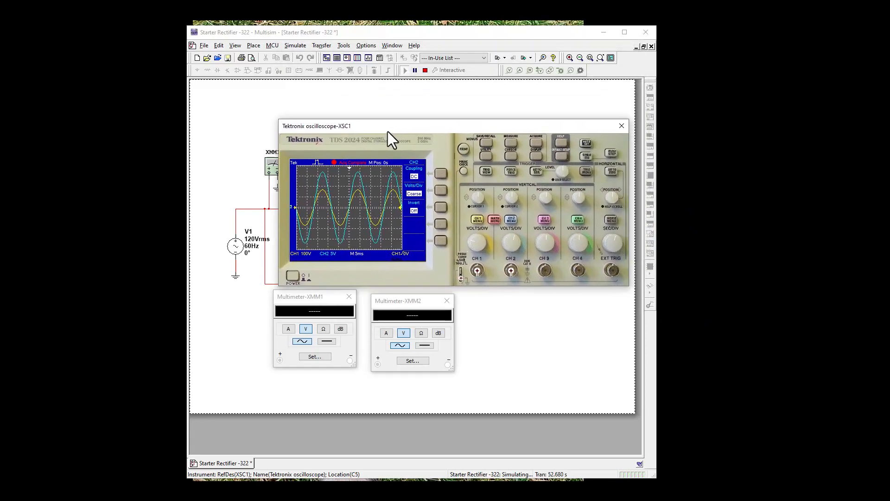
- Set the oscilloscope's first measurement to channel 1 Cyc RMS and the second to channel 2 Cyc RMS
click(508, 143)
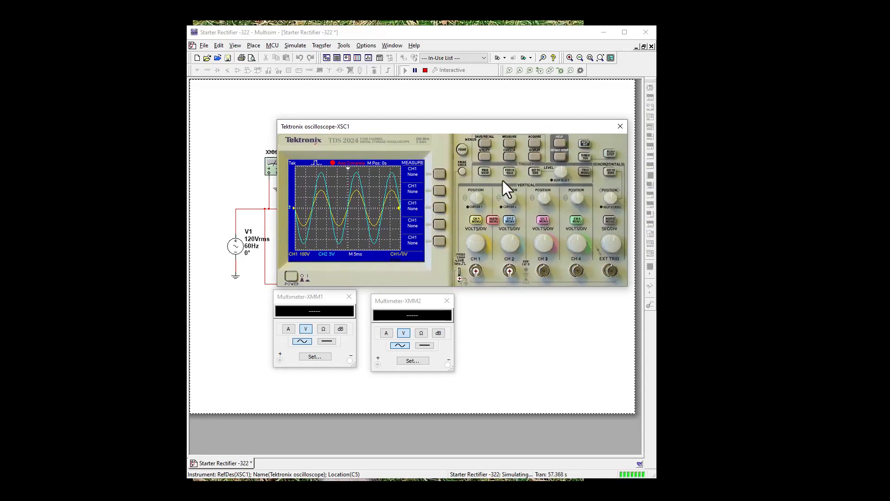
click(438, 175)
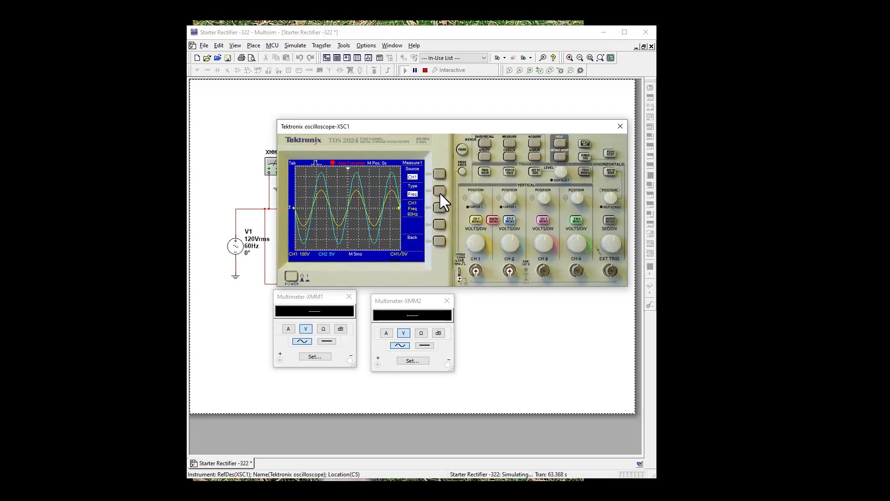
click(440, 193)
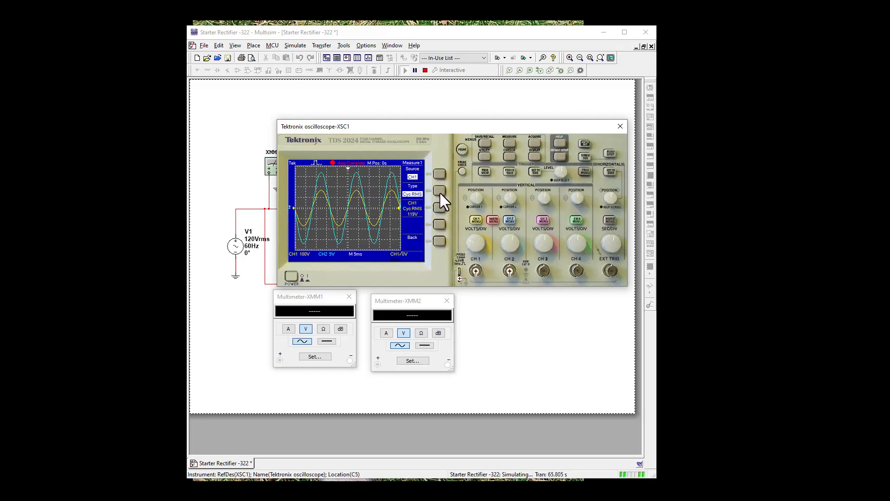
click(438, 242)
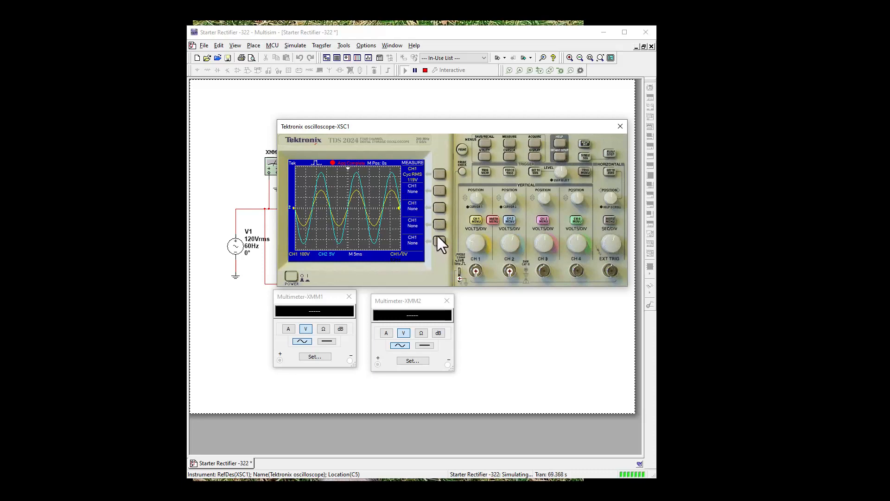
click(440, 191)
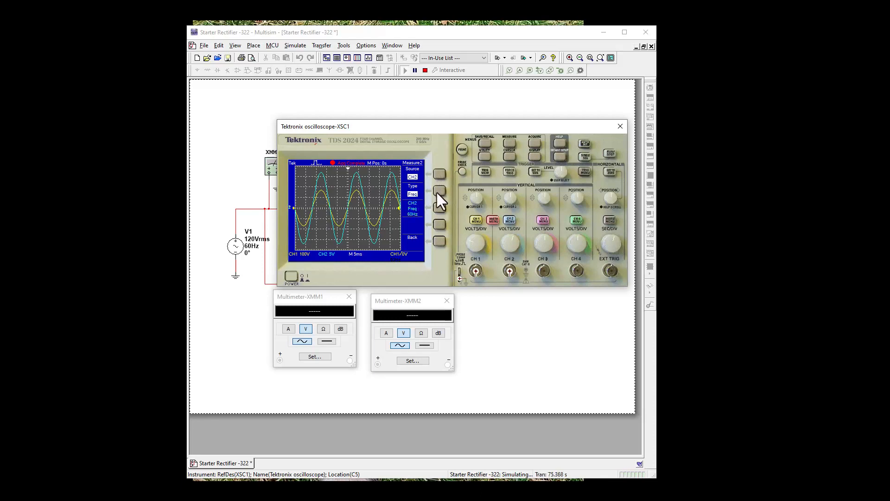
click(438, 188)
click(438, 241)
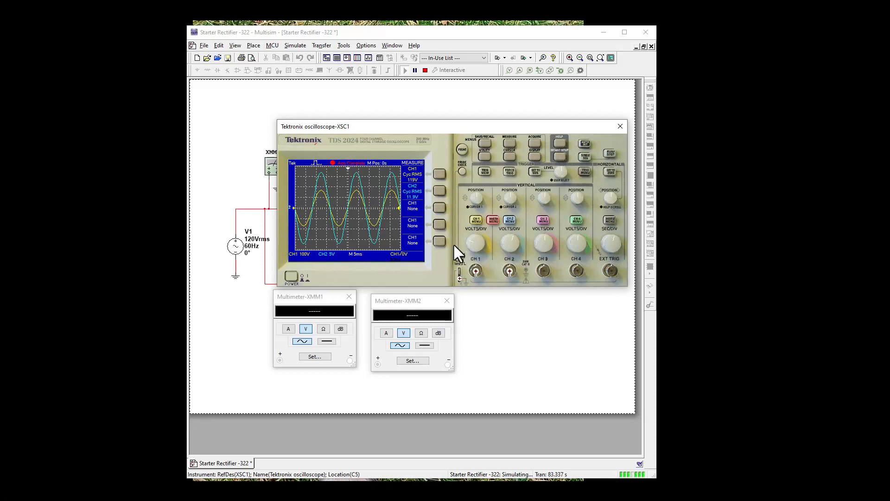
- Set the oscilloscope's third measurement to channel 1 Max and return to the measurement list
click(440, 208)
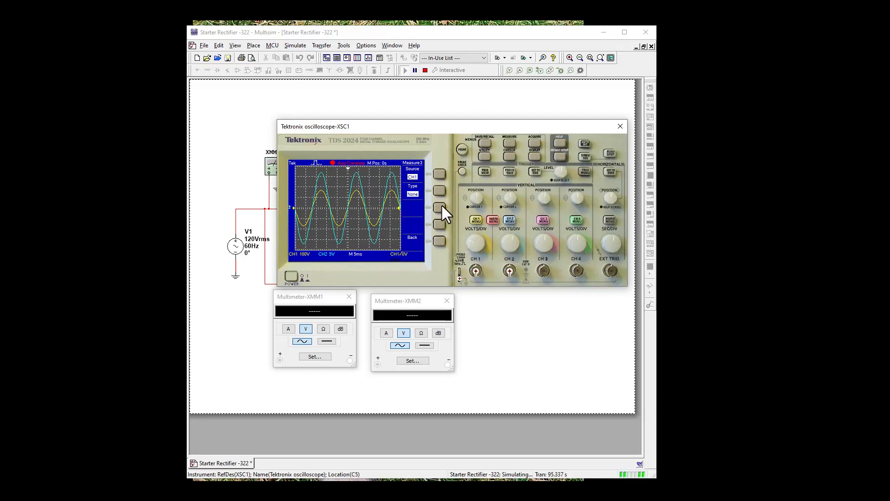
click(439, 190)
click(440, 190)
click(440, 190)
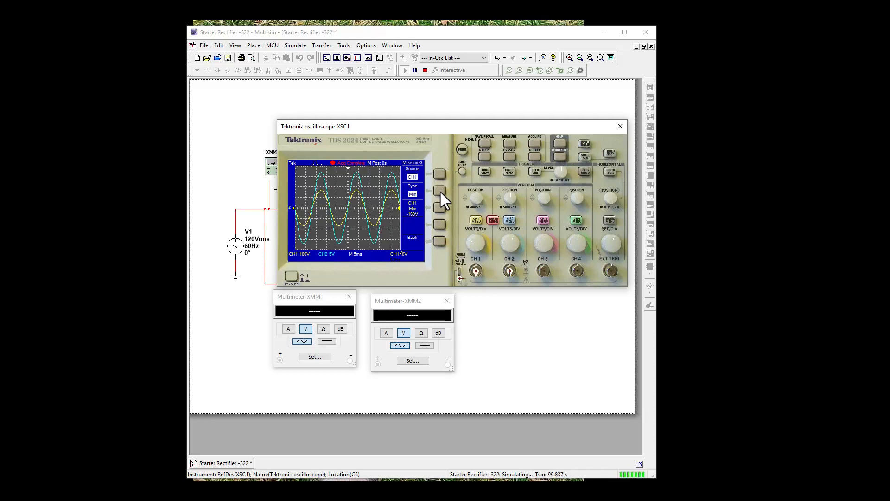
click(443, 241)
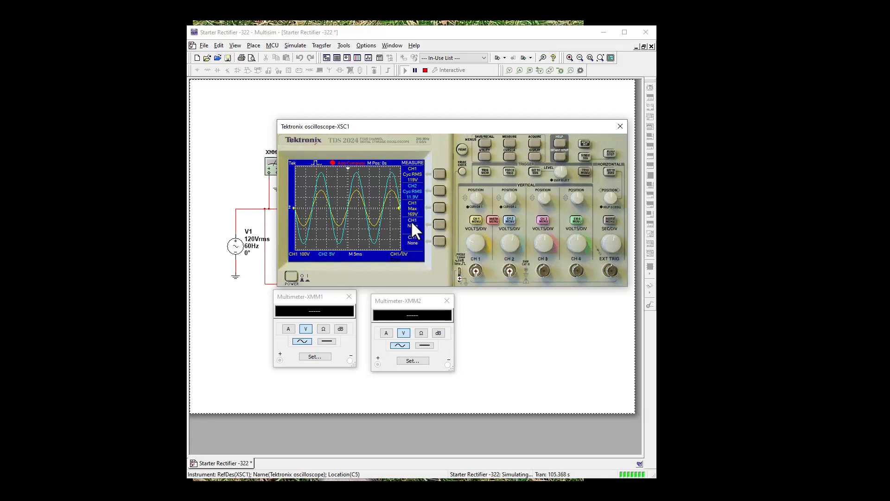
- Move the oscilloscope window clear of the circuit and compare the voltage readings on multimeters XMM1 and XMM2
drag(443, 127, 674, 233)
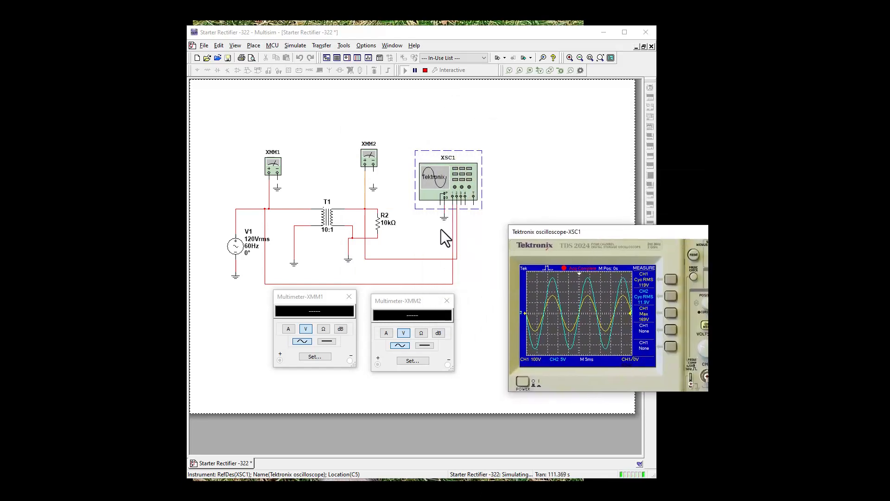
click(373, 183)
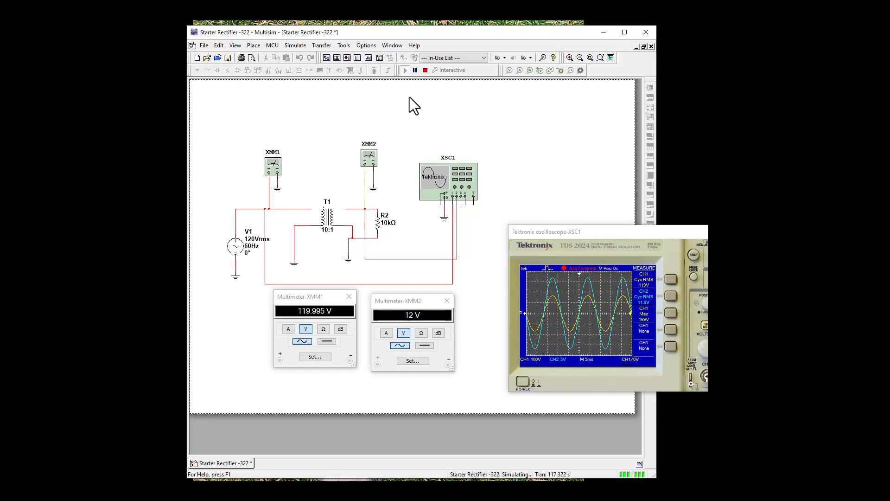
click(425, 70)
click(405, 70)
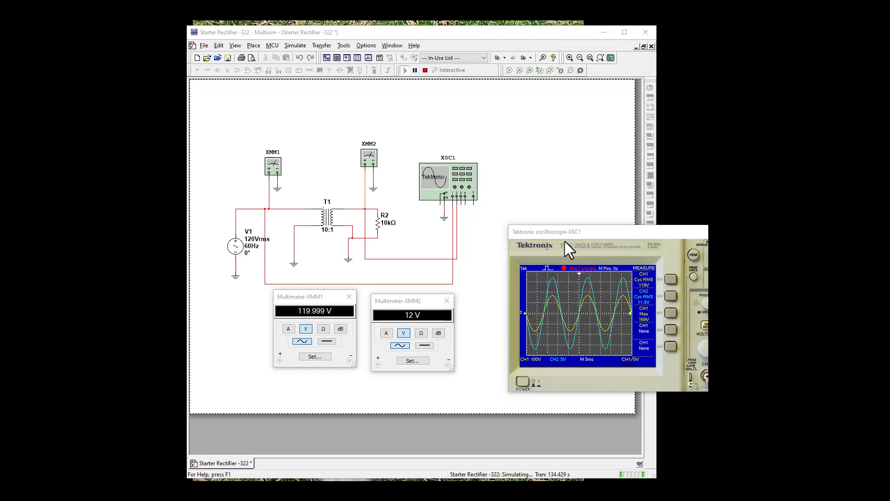
- Close the oscilloscope XSC1 window and stop the simulation
drag(602, 233, 369, 134)
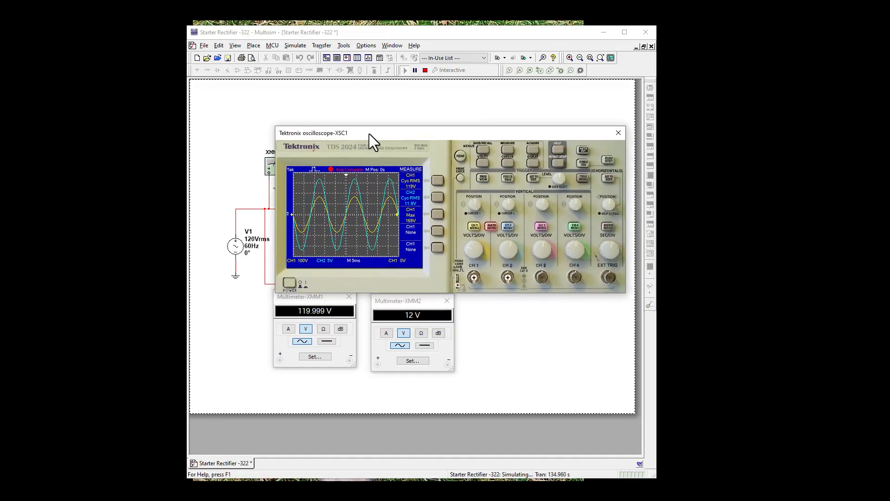
click(618, 133)
click(272, 172)
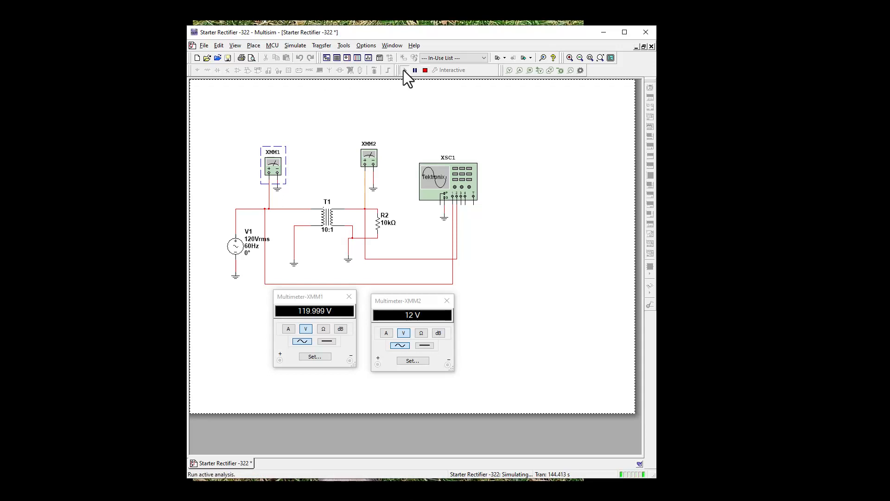
click(424, 70)
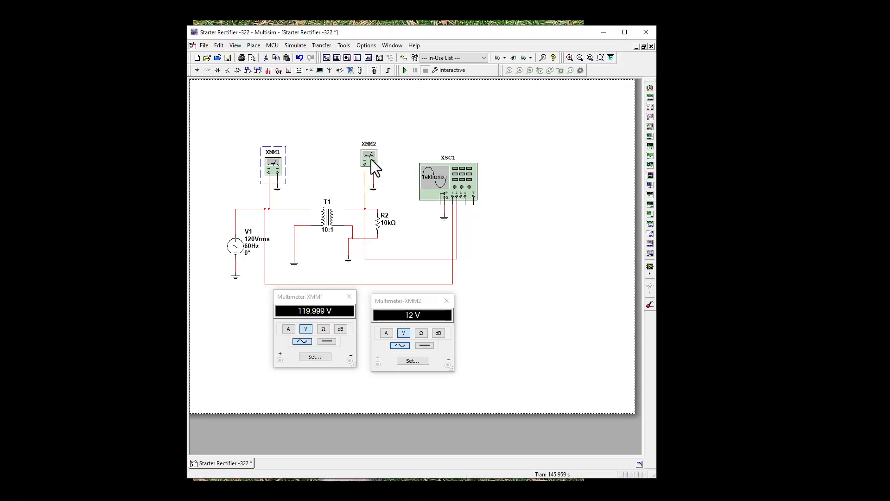
- Delete multimeters XMM1 and XMM2 together with their two ground symbols
click(274, 178)
key(Delete)
click(368, 156)
key(Delete)
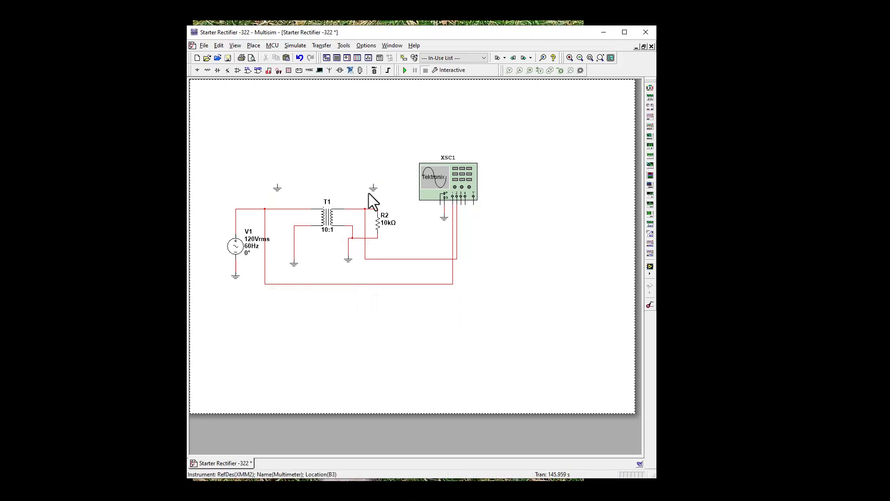
key(Delete)
click(278, 187)
key(Delete)
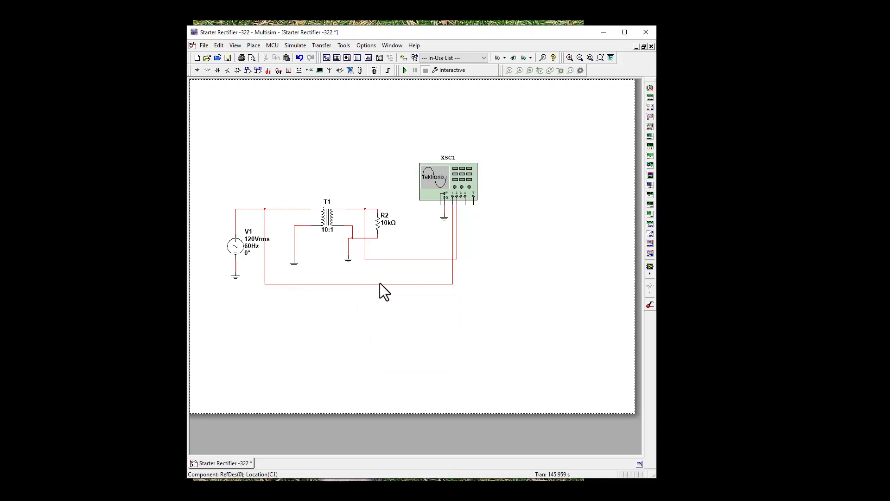
- Spread out the schematic: move XSC1 and its ground up and away, R2 farther from T1, and the secondary ground lower
drag(455, 187, 535, 129)
drag(446, 219, 534, 162)
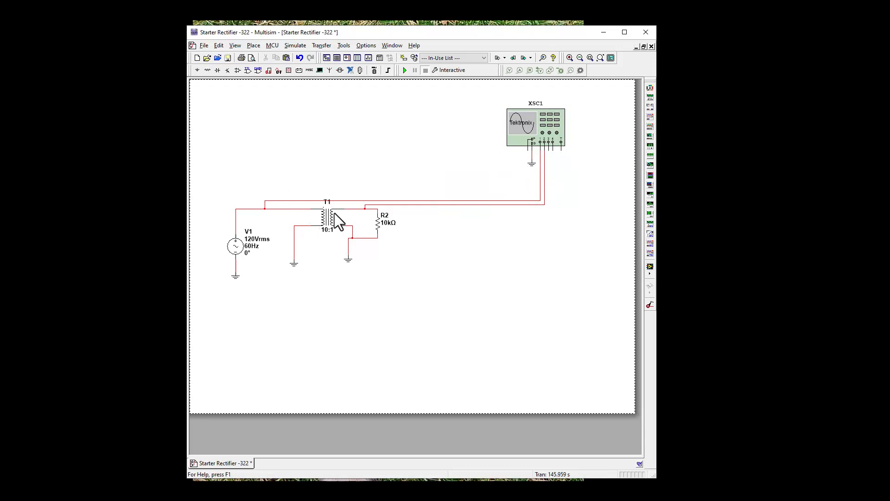
drag(377, 222, 447, 232)
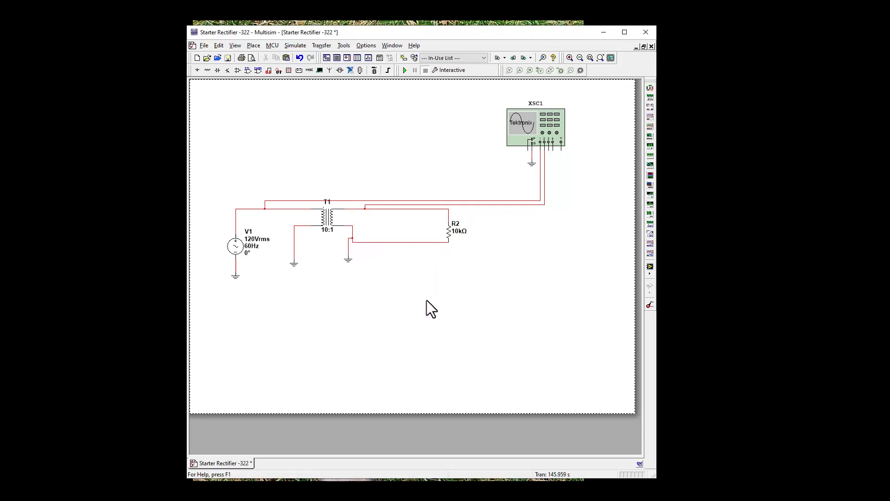
drag(351, 261, 351, 278)
- Insert a 1N4001G diode in the upper wire between the transformer secondary and R2, pointing toward R2
click(219, 71)
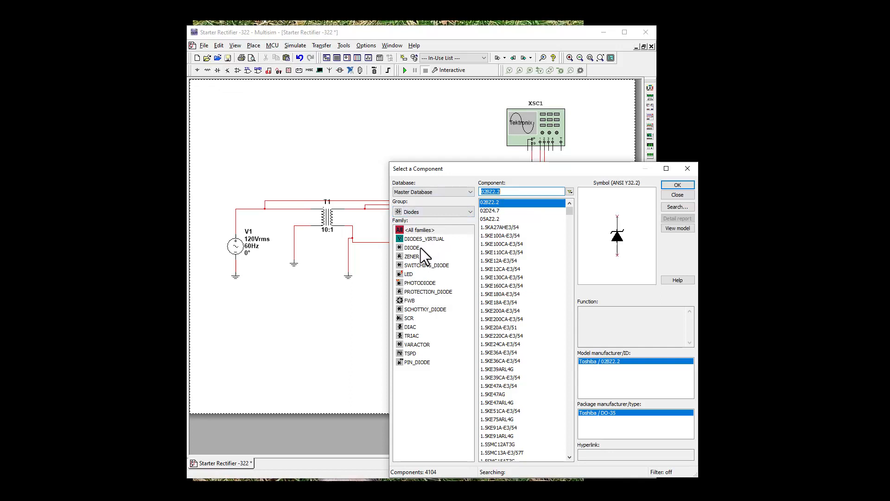
click(435, 248)
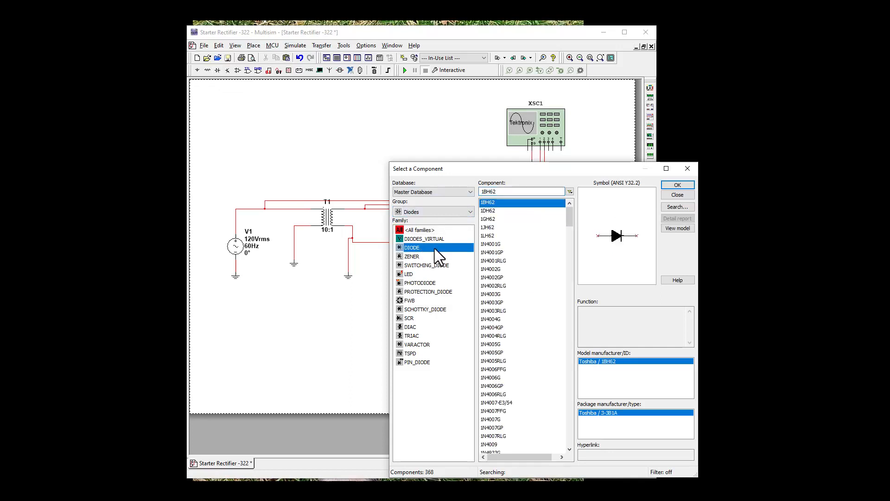
click(495, 244)
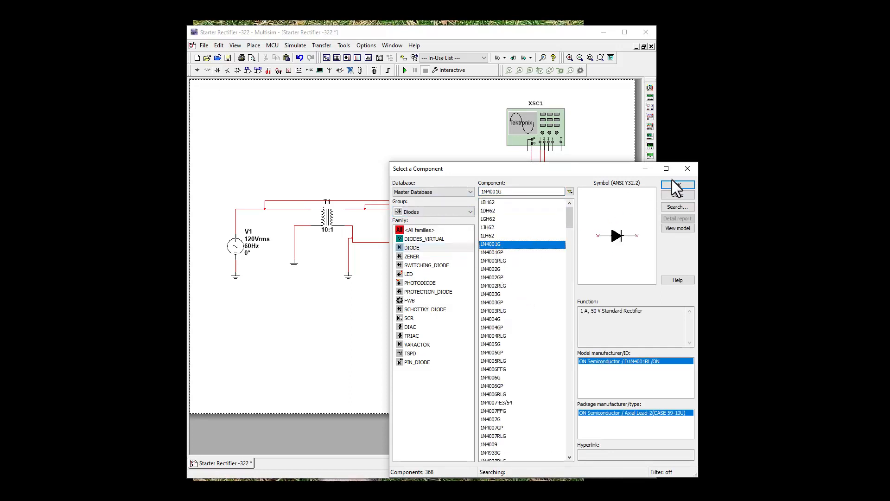
click(676, 184)
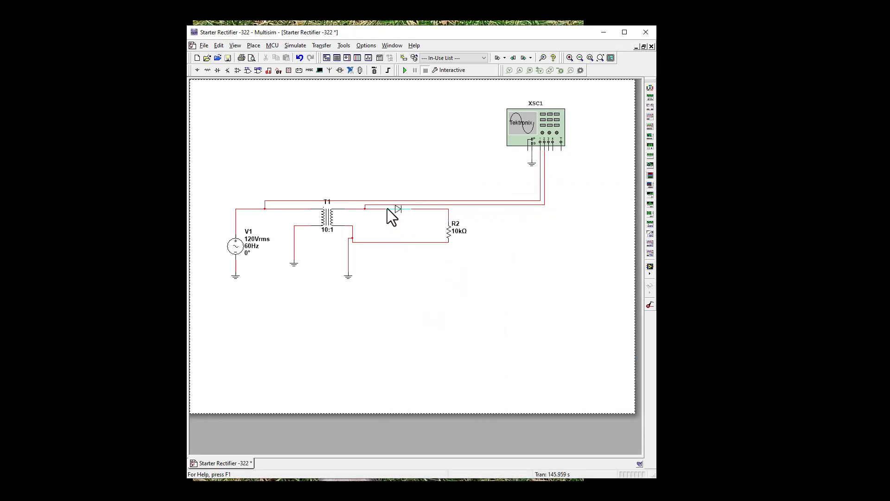
click(387, 208)
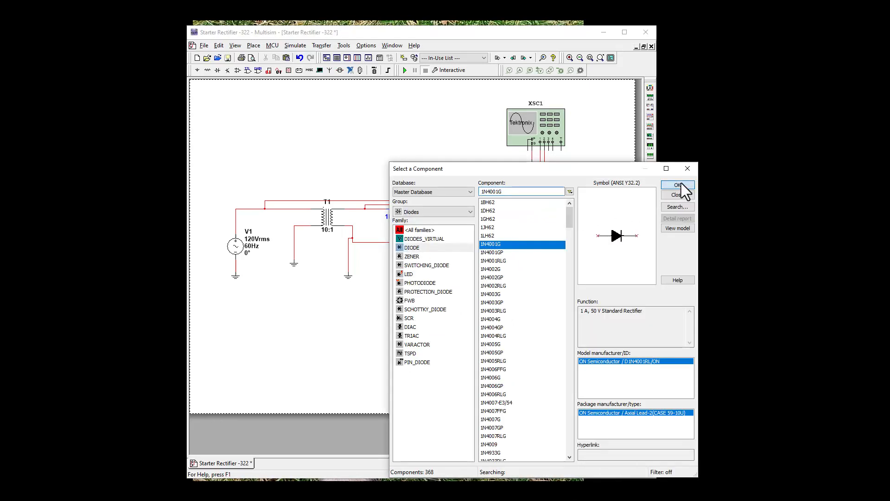
- Add a second 1N4001G diode and park it in the empty area above the source and transformer
click(676, 185)
click(425, 292)
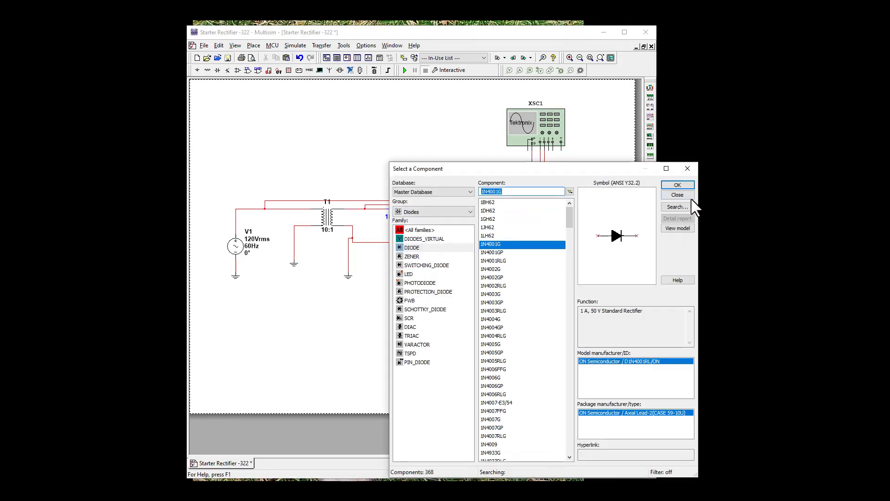
click(677, 195)
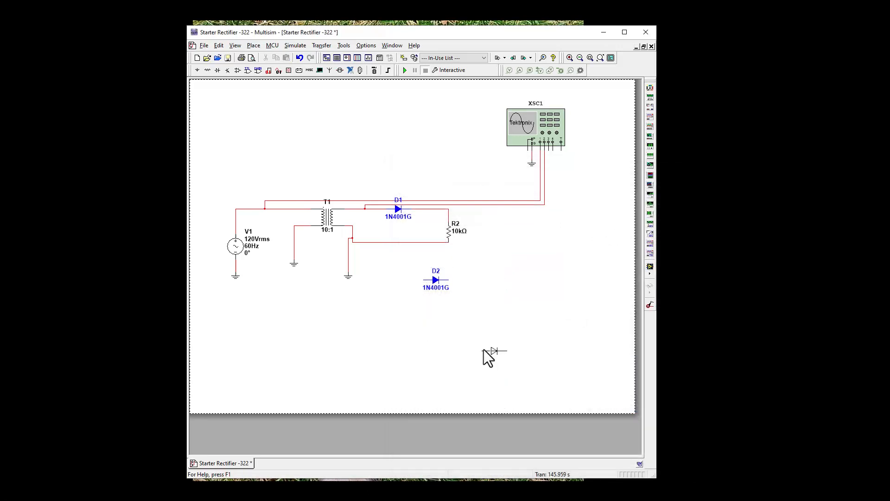
click(434, 282)
drag(276, 152, 278, 149)
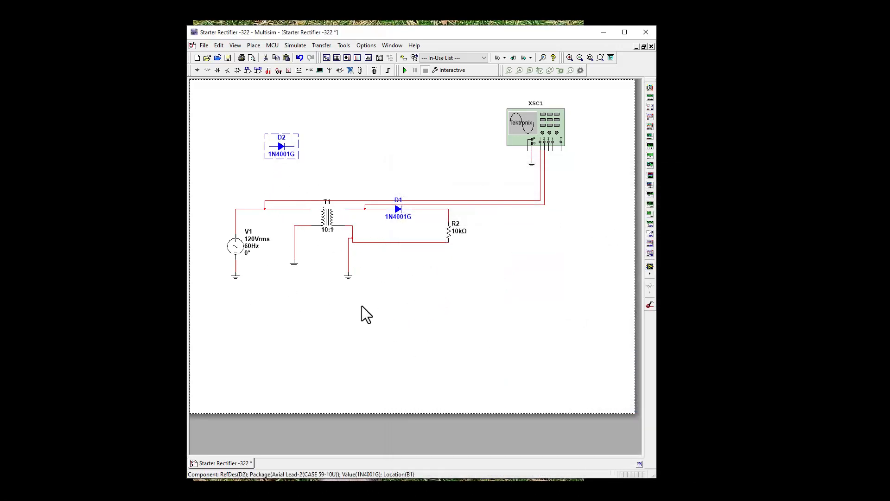
- Nudge R2 upward and insert the spare diode D2 in the lower wire between the secondary and R2
click(375, 324)
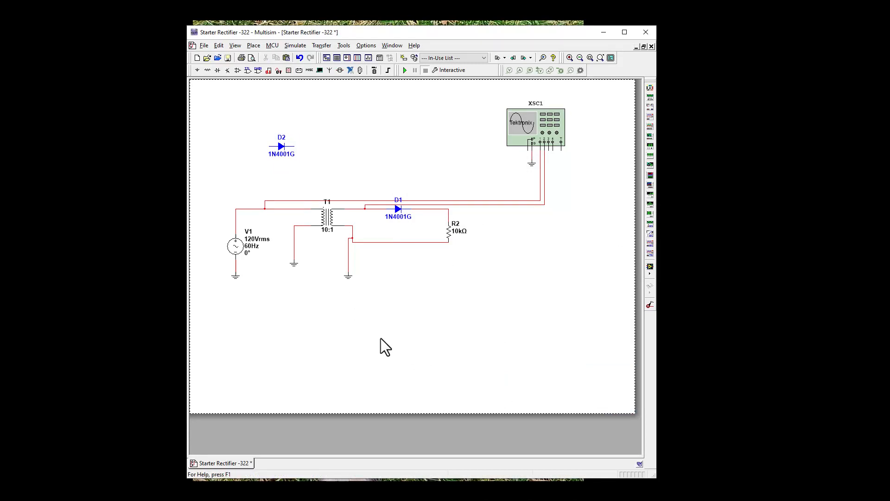
drag(446, 233, 447, 225)
click(477, 276)
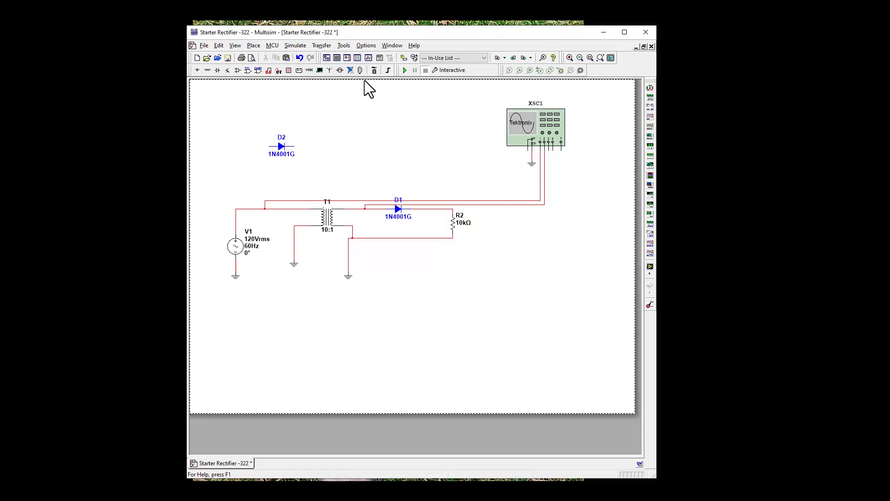
drag(286, 148, 404, 239)
click(432, 282)
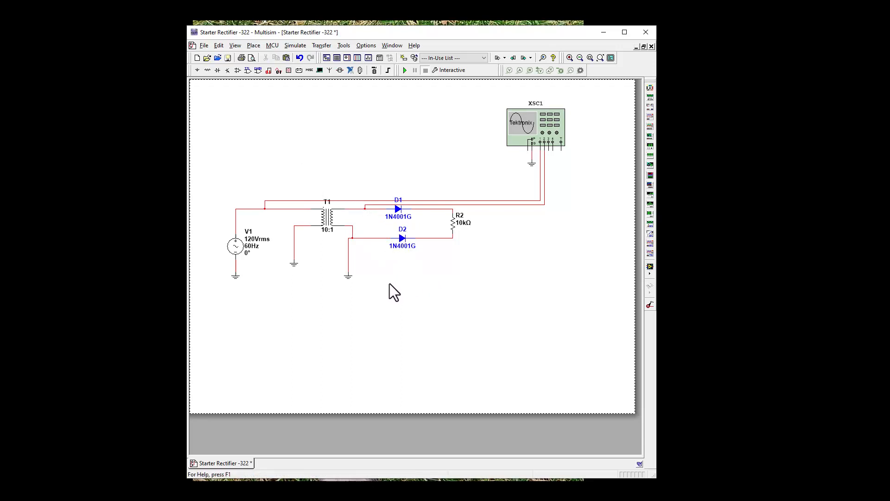
- Replace transformer T1 with the center-tapped 1P1S_TAPPED transformer
right_click(323, 222)
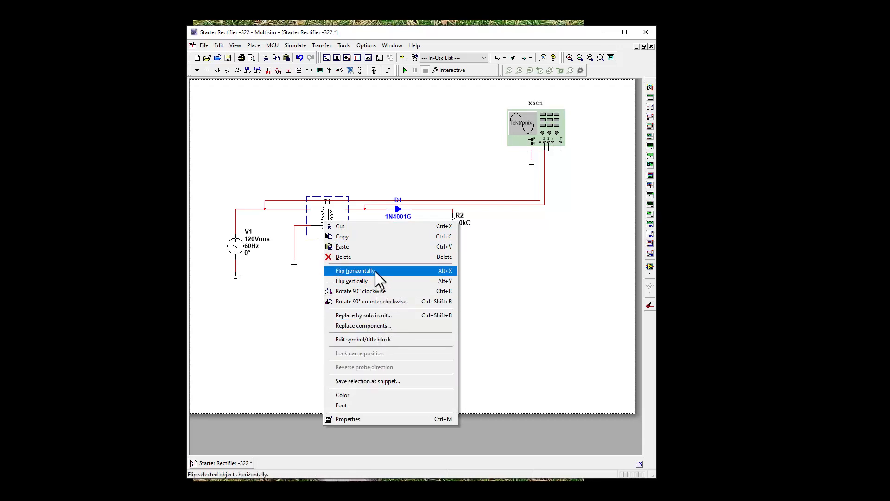
click(368, 325)
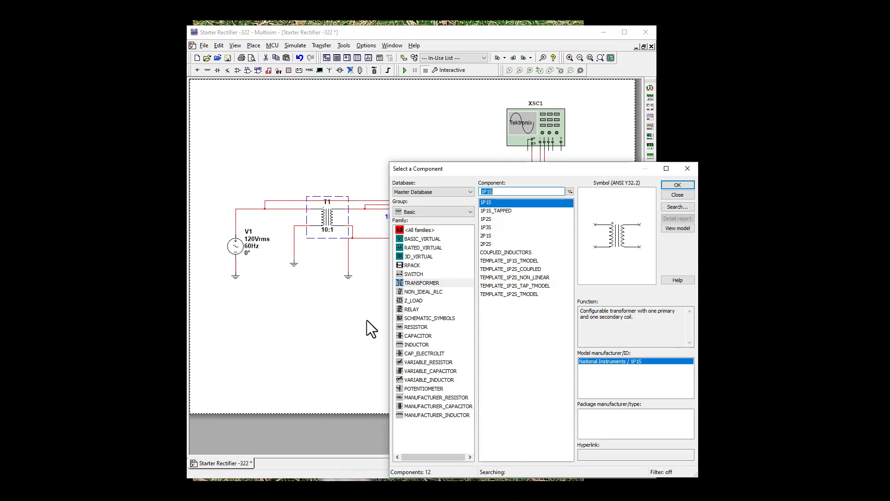
click(510, 211)
click(677, 185)
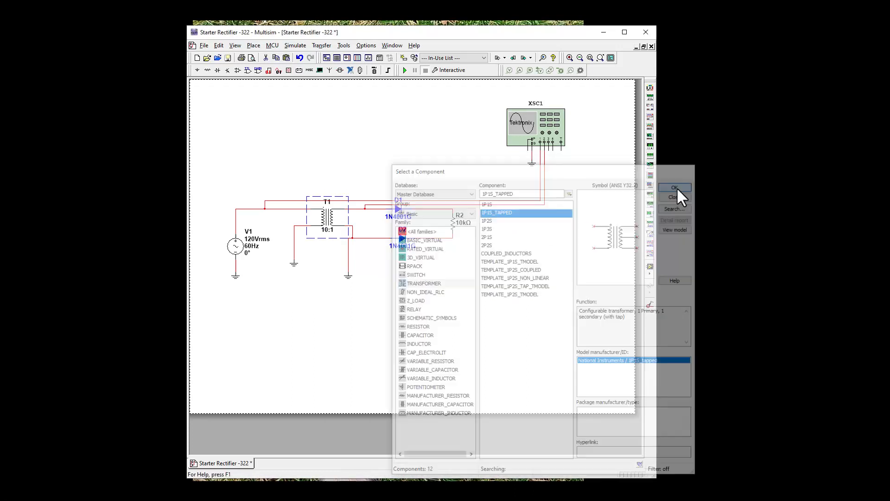
- Copy the ground under the transformer secondary, paste it below T1's center tap, and wire it to the tap
right_click(350, 280)
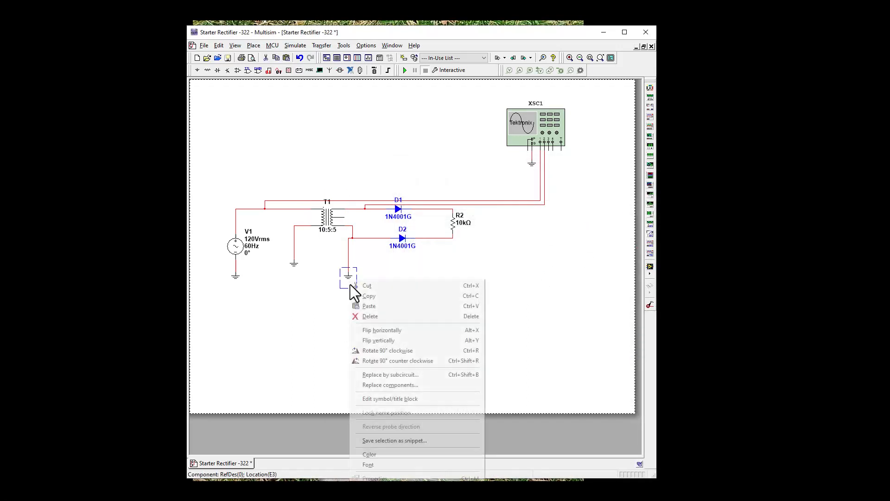
click(371, 295)
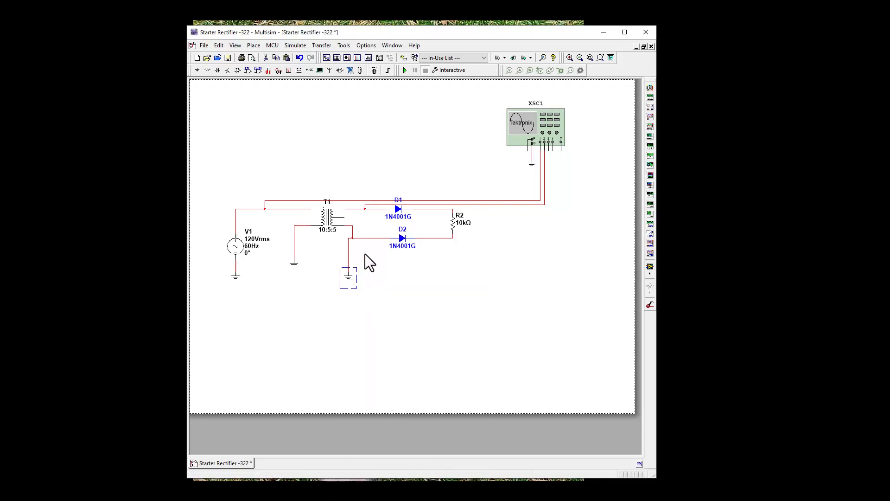
right_click(365, 256)
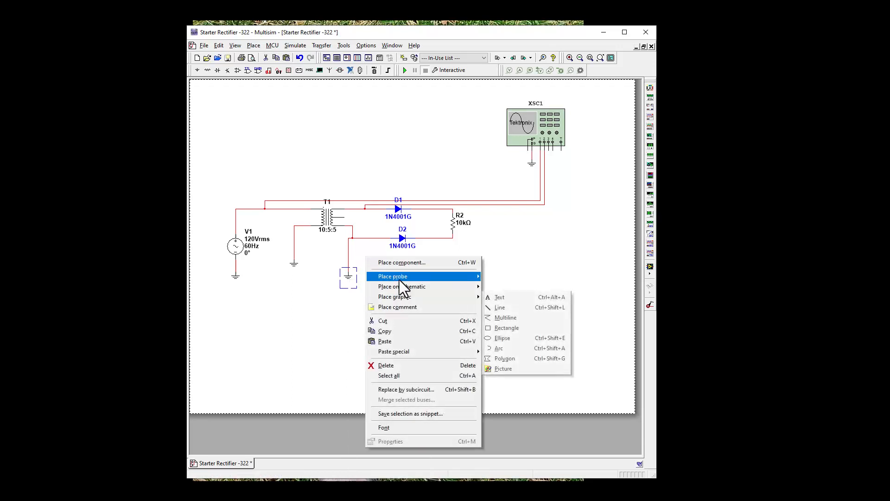
click(401, 340)
click(372, 255)
click(369, 254)
click(347, 218)
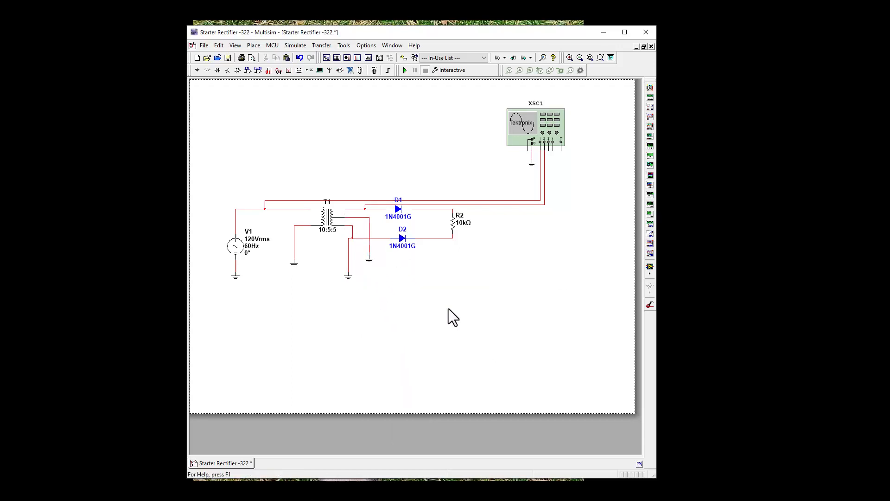
- Delete the wire from D2 to R2 and the wire grounding T1's lower secondary terminal
click(431, 239)
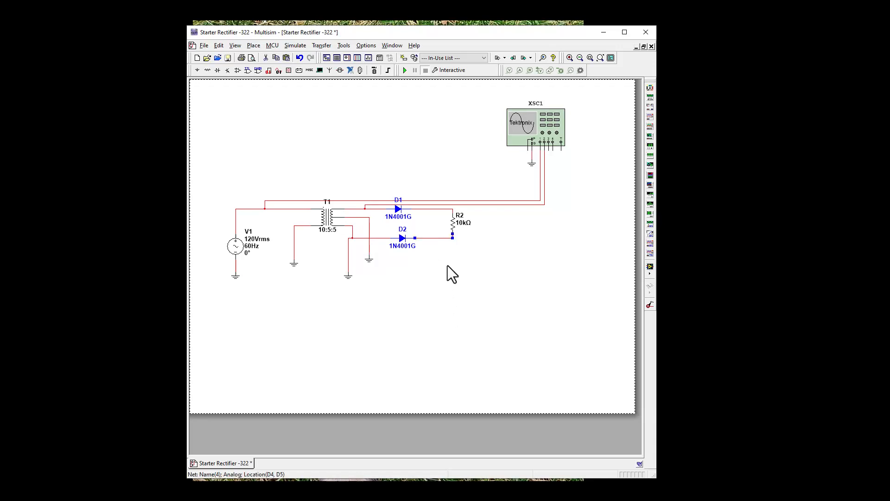
key(Delete)
click(348, 271)
key(Delete)
- Ground R2's lower end with the loose ground symbol moved beneath it, and wire D2's output to the D1–R2 wire
scroll(371, 292, up, 1)
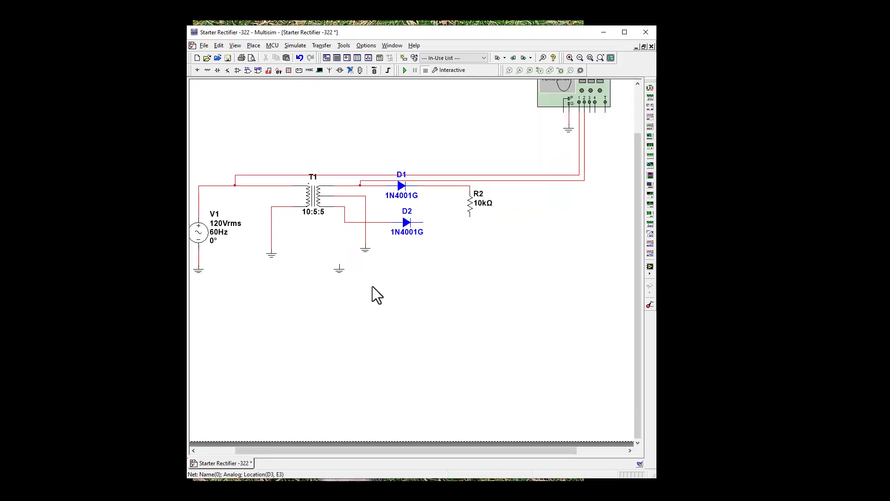
drag(339, 269, 470, 260)
click(480, 257)
click(470, 253)
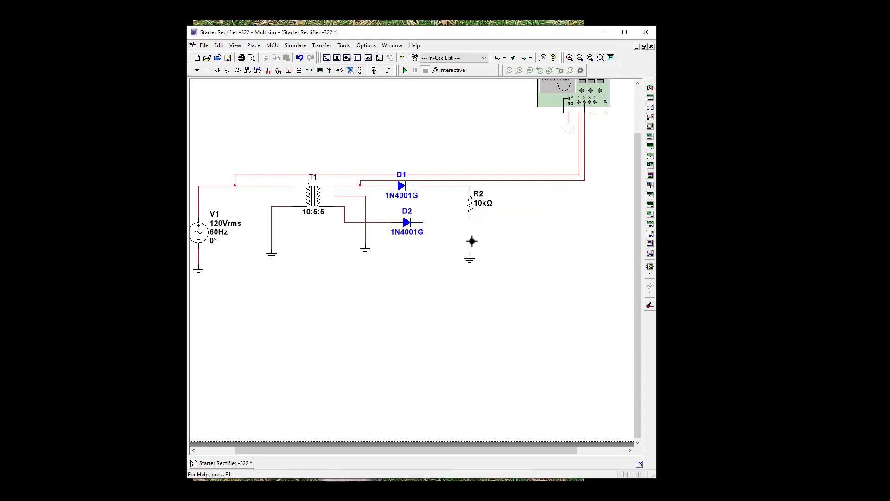
click(469, 218)
click(423, 222)
click(444, 185)
- Place one 1B4B42 full-wave bridge rectifier from the FWB diode family in the empty area below D2
click(218, 70)
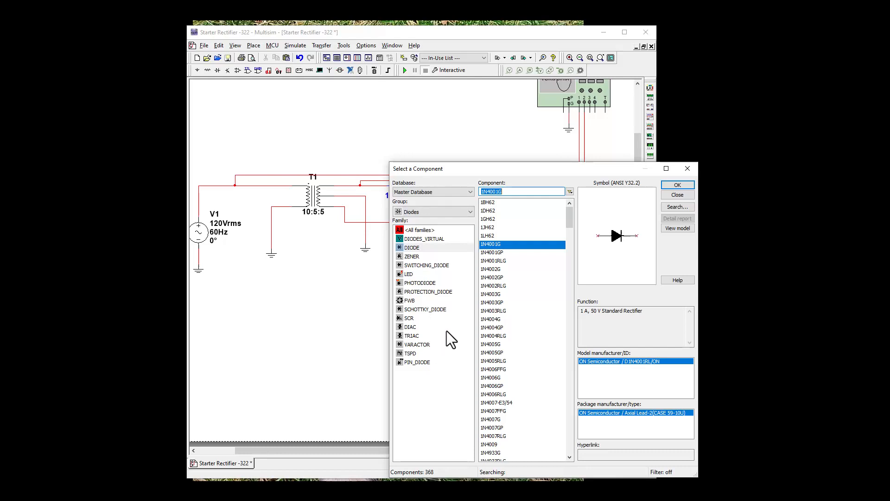
drag(567, 219, 563, 456)
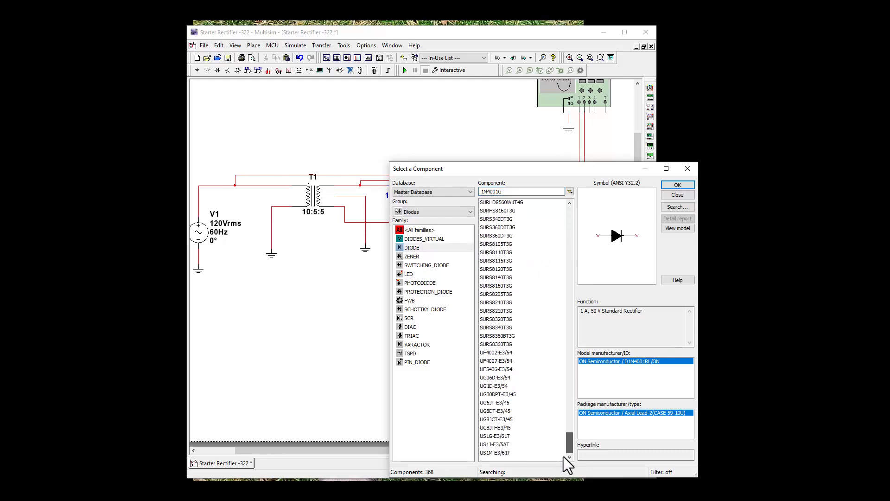
click(495, 436)
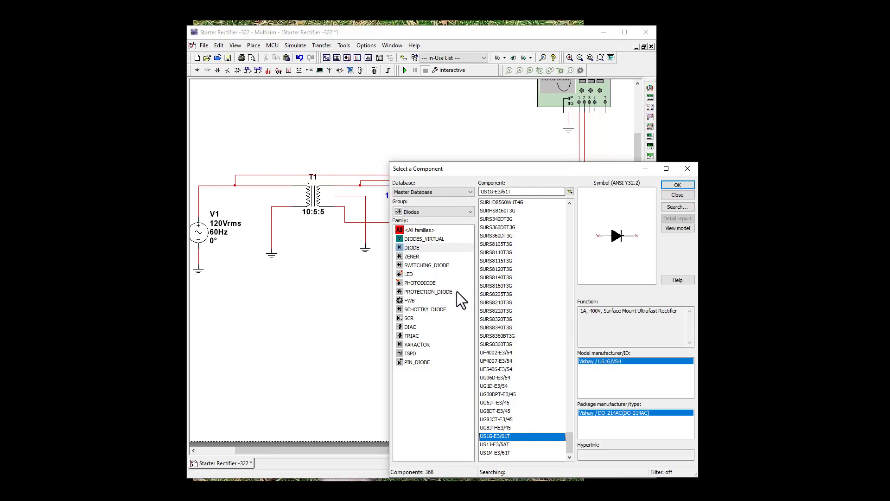
click(426, 300)
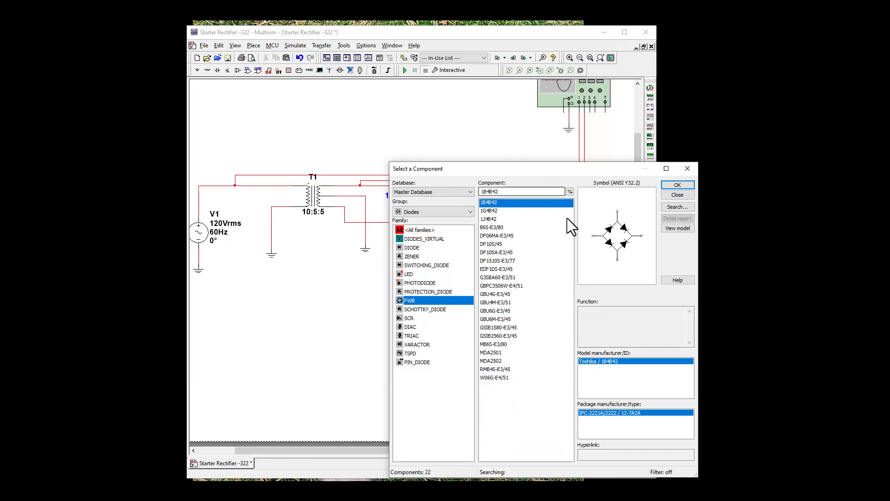
click(687, 185)
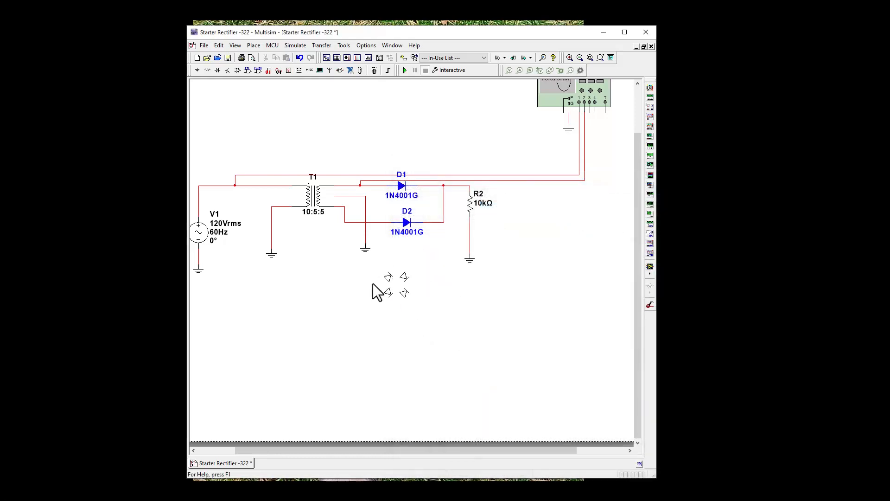
click(369, 285)
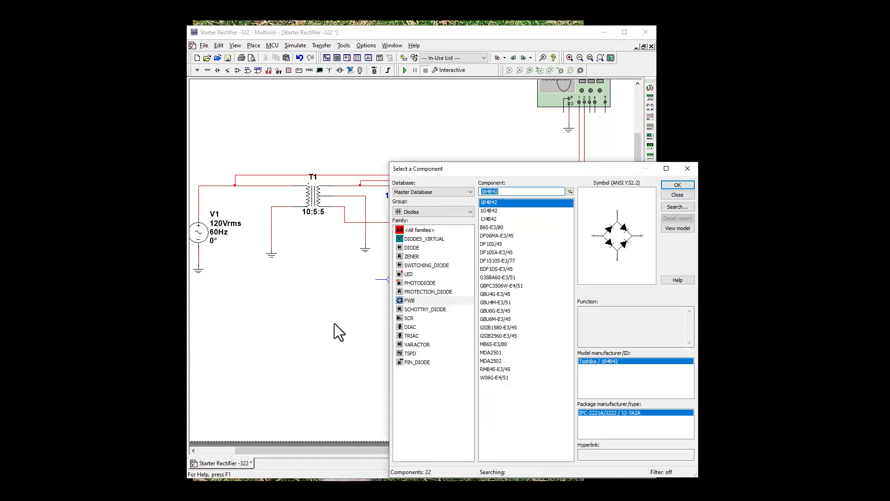
click(686, 172)
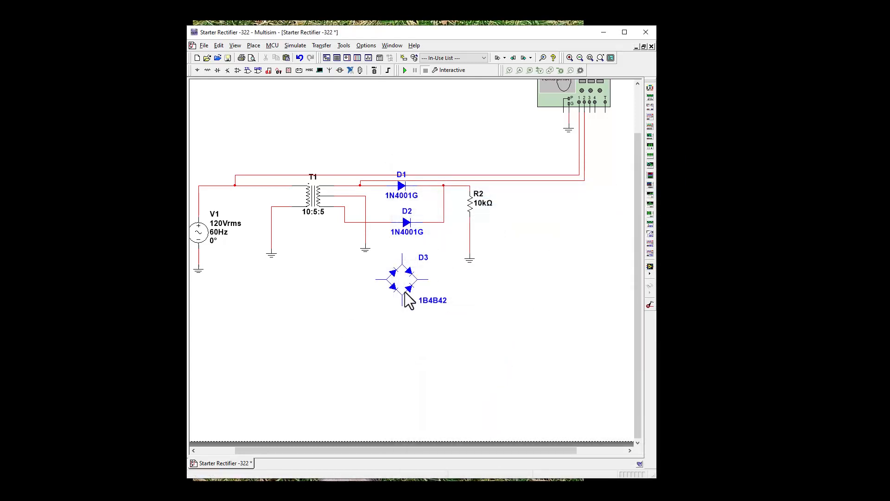
- Delete diodes D1 and D2 along with the wires connecting them to the transformer secondary
click(386, 222)
key(Delete)
click(379, 186)
key(Delete)
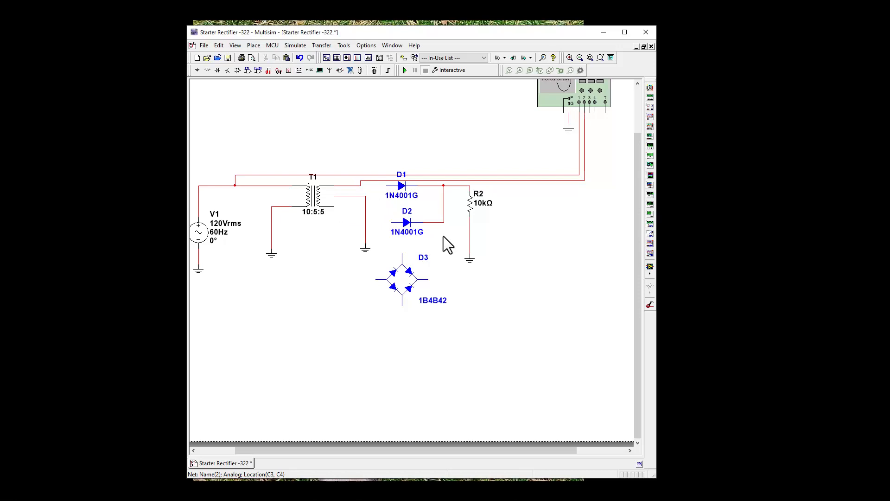
click(411, 195)
key(Delete)
click(409, 226)
key(Delete)
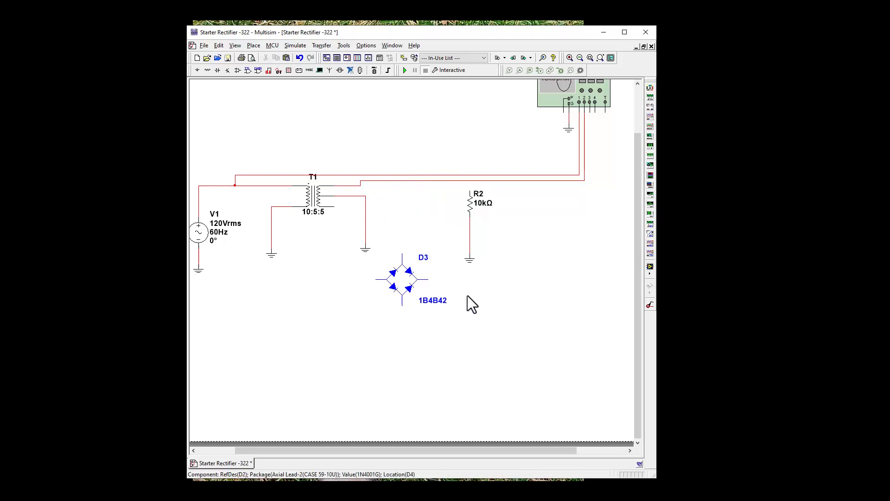
- Move bridge D3 between T1 and R2, and wire its upper and lower terminals to the two outer secondary leads
drag(394, 280, 405, 224)
click(463, 288)
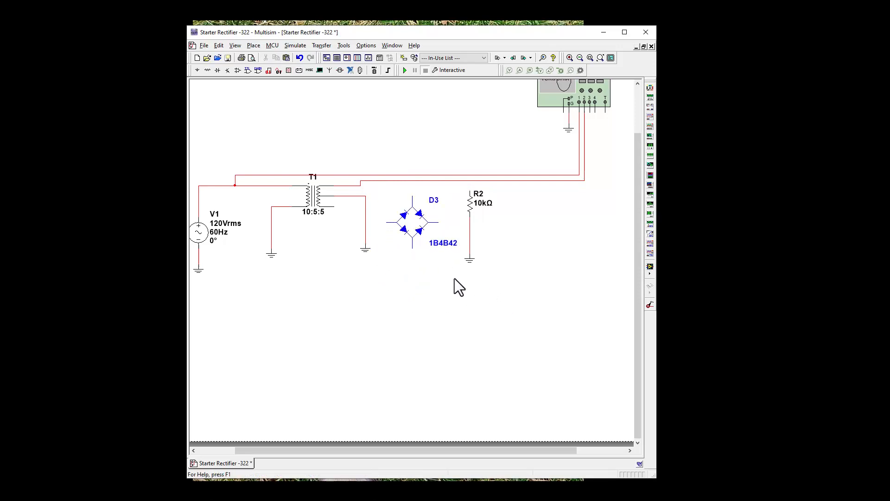
click(413, 198)
click(413, 181)
click(412, 249)
click(334, 206)
- Delete the transformer's center-tap wire and the ground symbol it was connected to
click(353, 196)
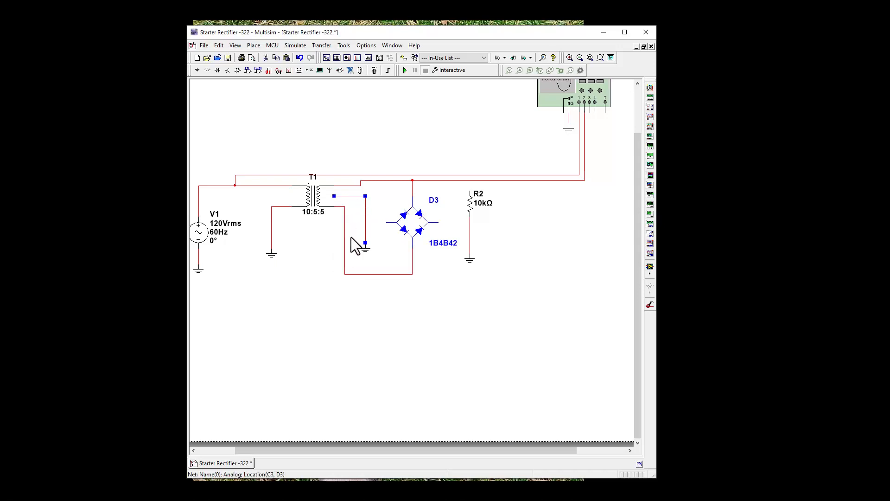
key(Delete)
click(366, 250)
key(Delete)
- Replace the tapped transformer T1 with the untapped 1P1S transformer
click(316, 211)
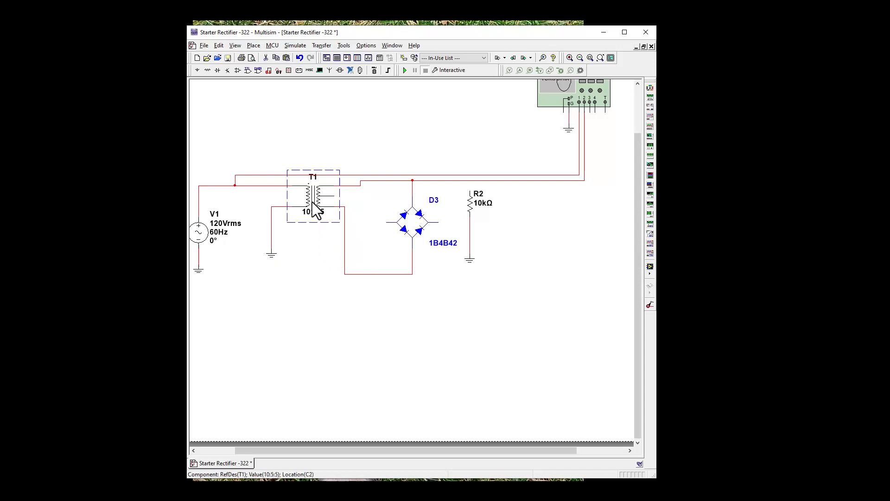
right_click(312, 203)
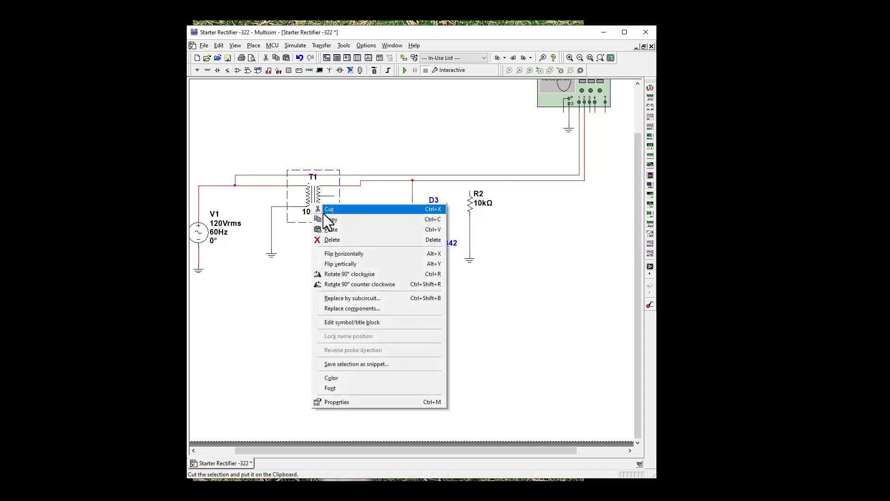
click(344, 308)
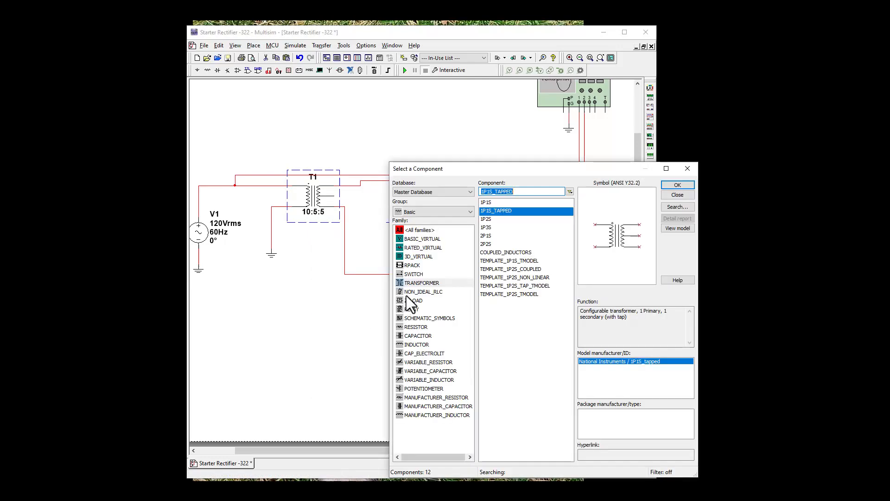
double_click(499, 201)
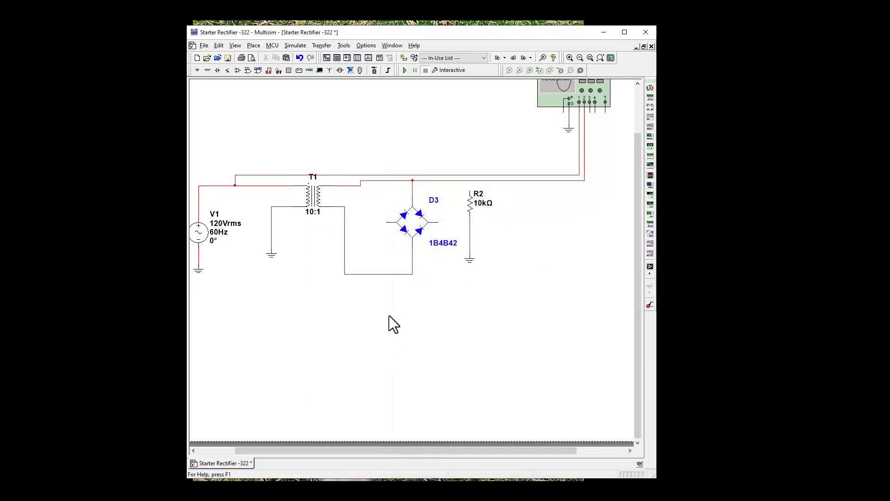
- Copy the ground under R2, paste it beside bridge D3, and wire it to the bridge's left terminal
right_click(471, 264)
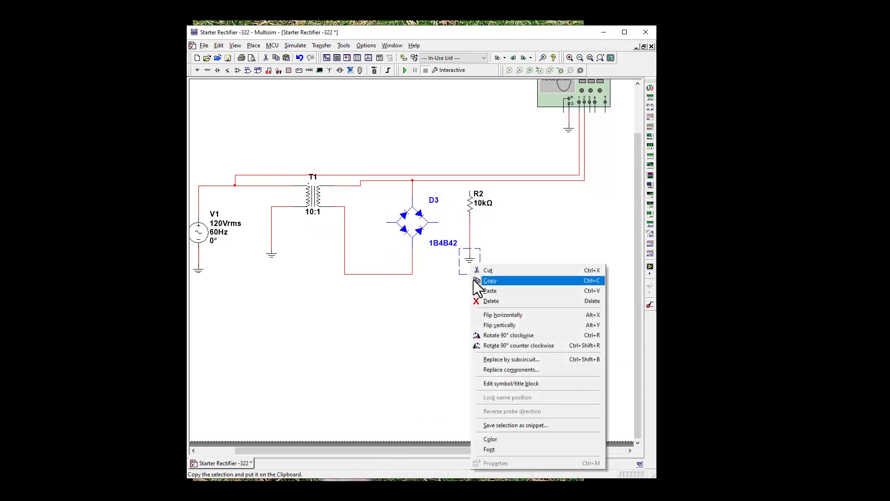
click(487, 281)
right_click(384, 246)
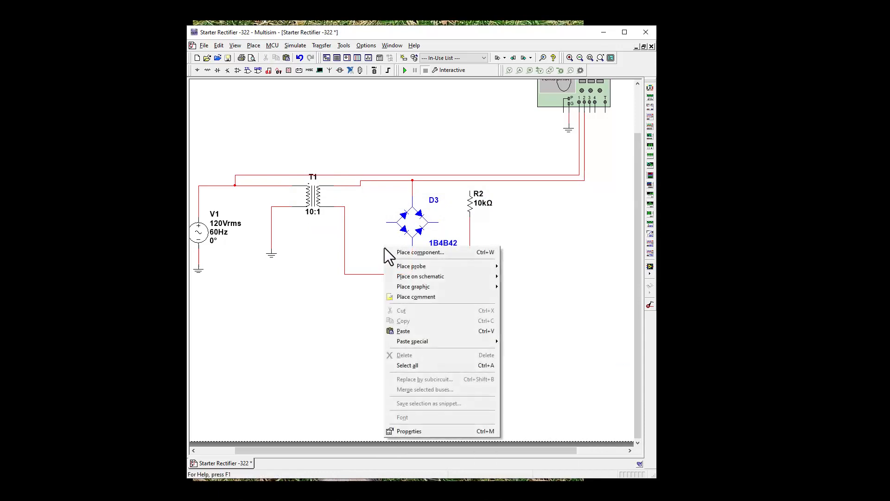
click(399, 330)
click(383, 238)
click(381, 237)
click(386, 222)
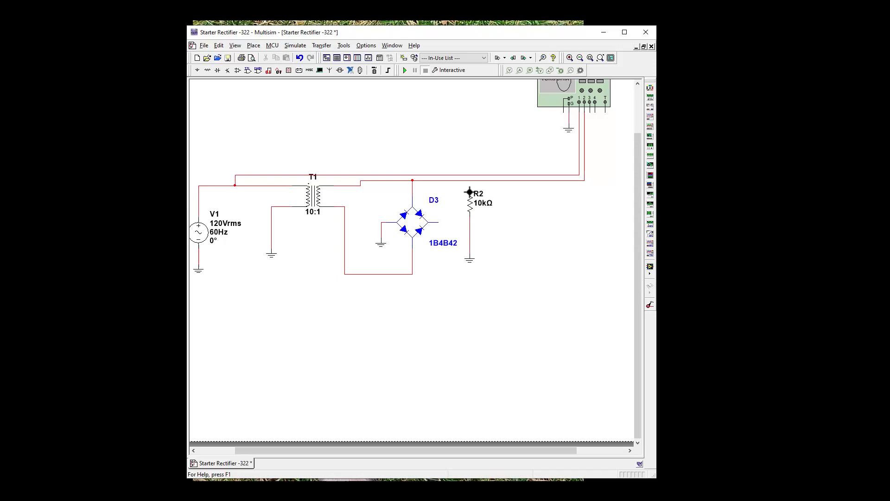
- Connect the bridge's right terminal to R2's upper end and move R2 down beside the bridge
drag(472, 181, 468, 225)
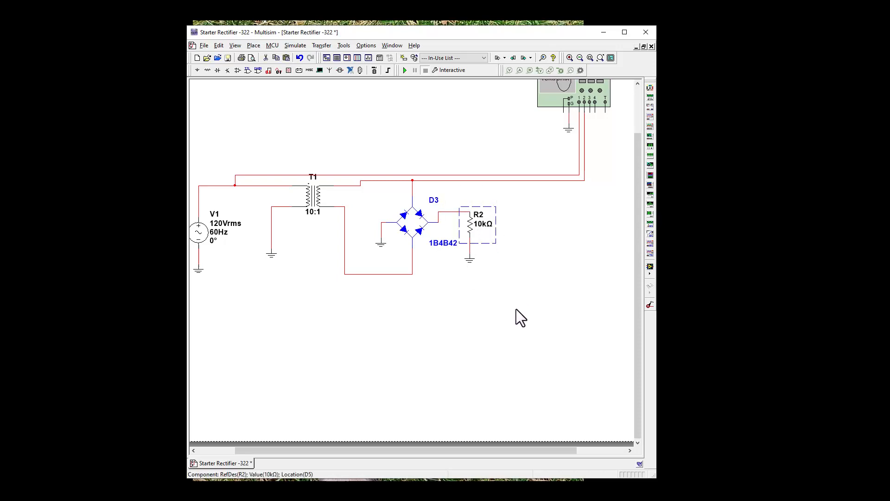